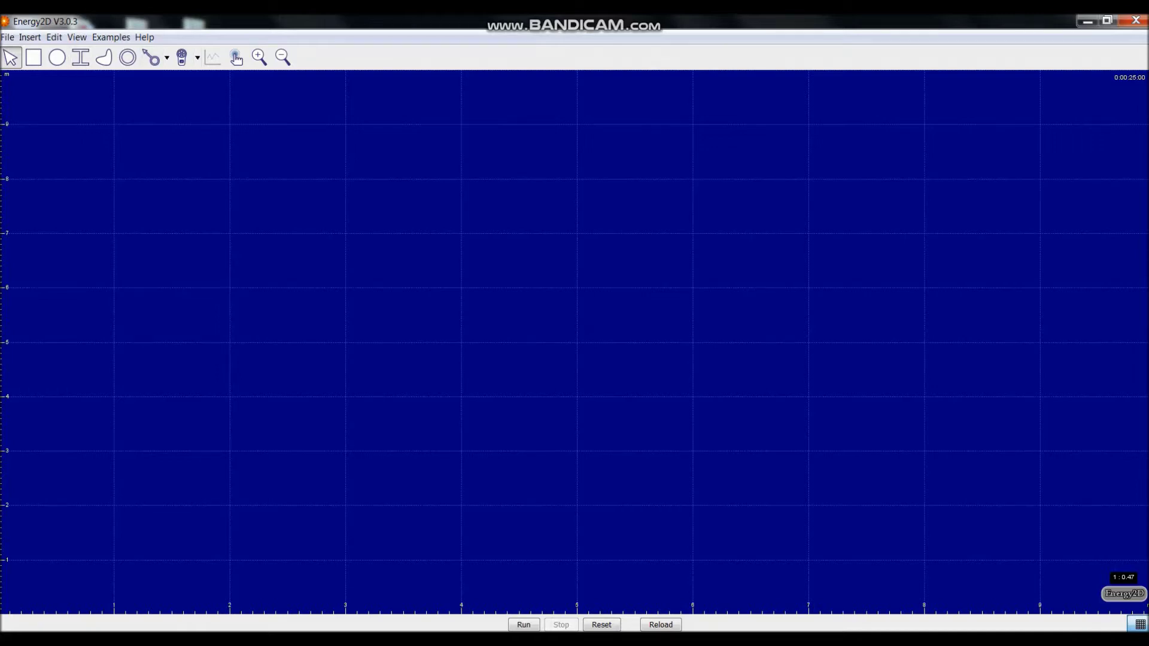
- Load the Industrial Applications > Heat Fins example and start it running
click(111, 37)
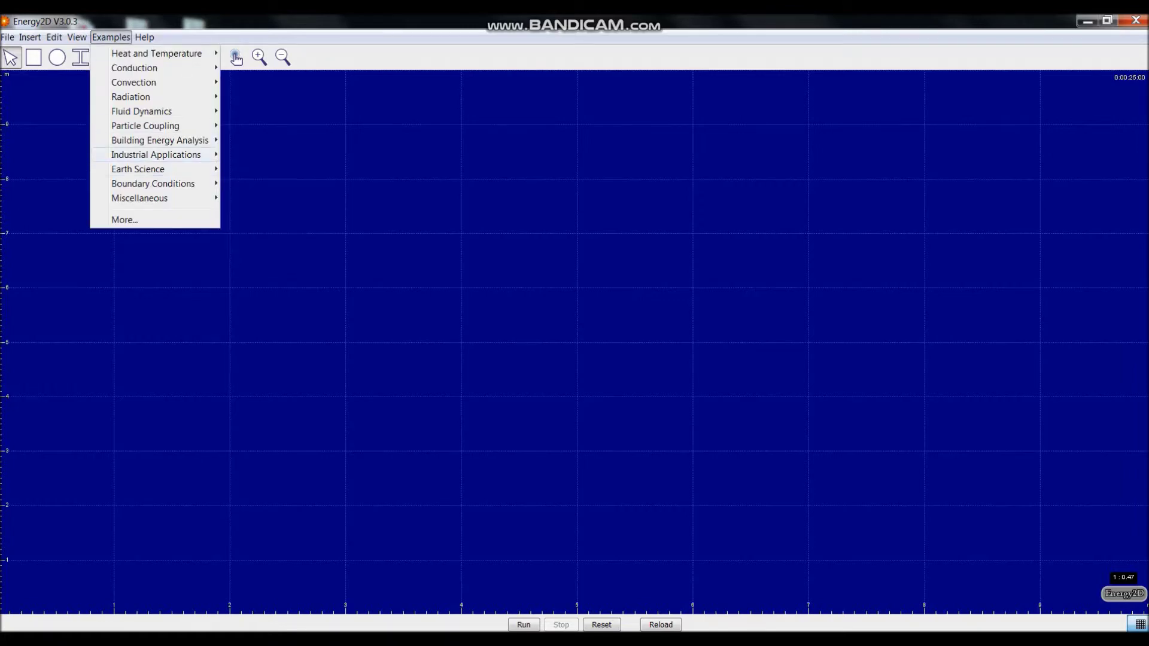
mouse_move(155, 155)
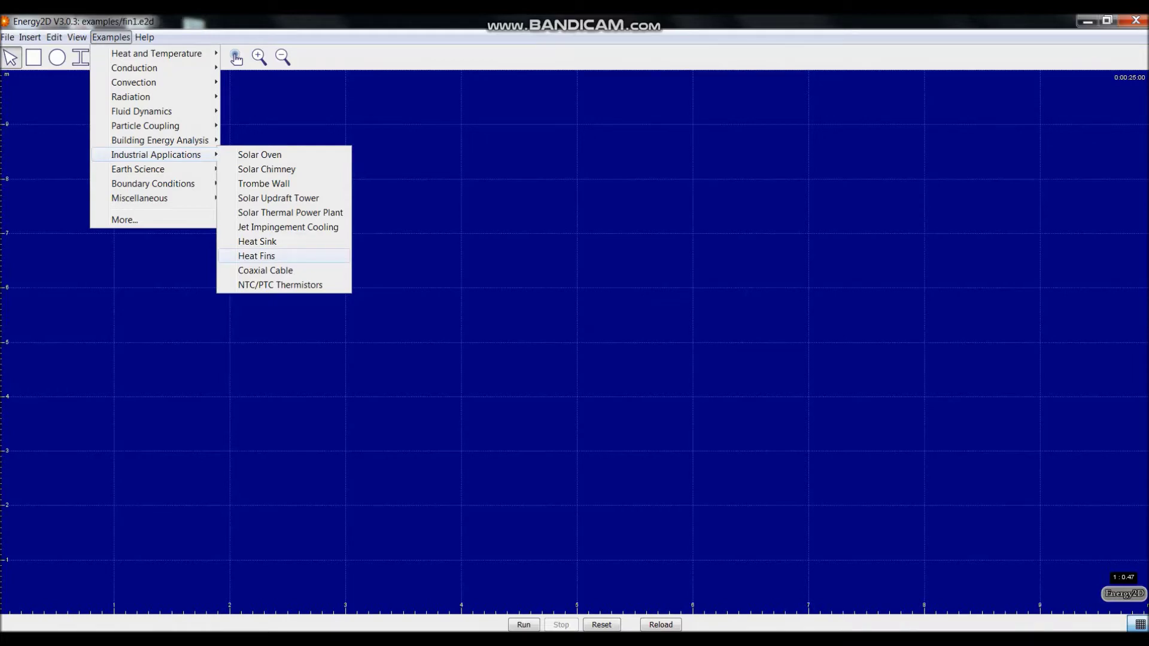
click(256, 255)
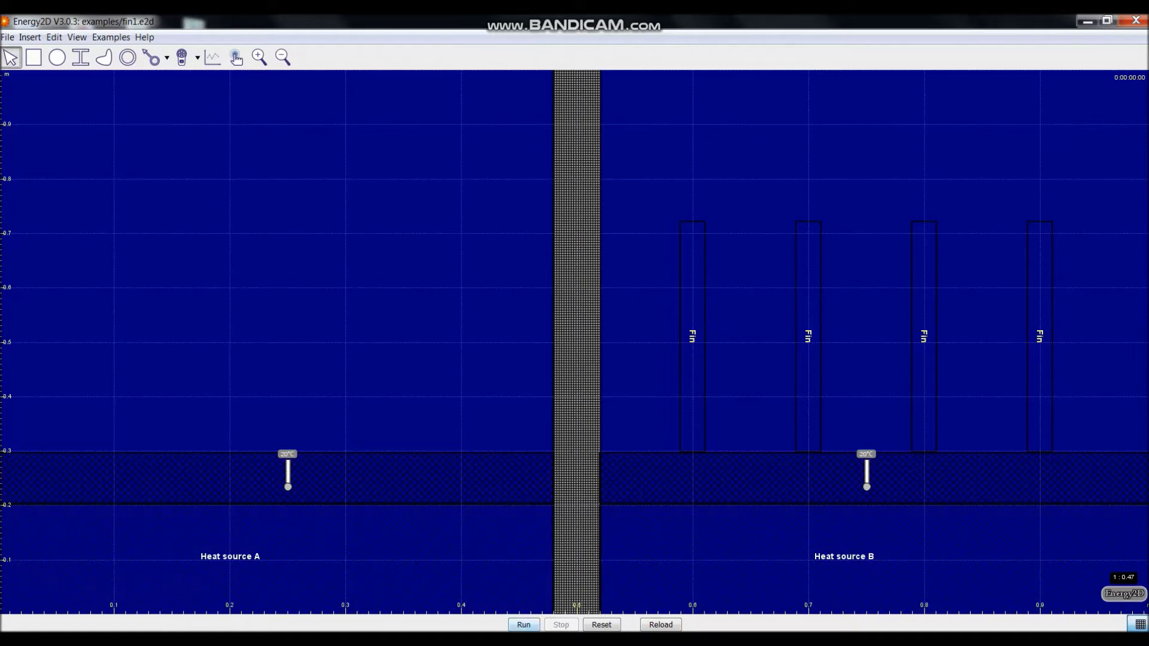
click(523, 625)
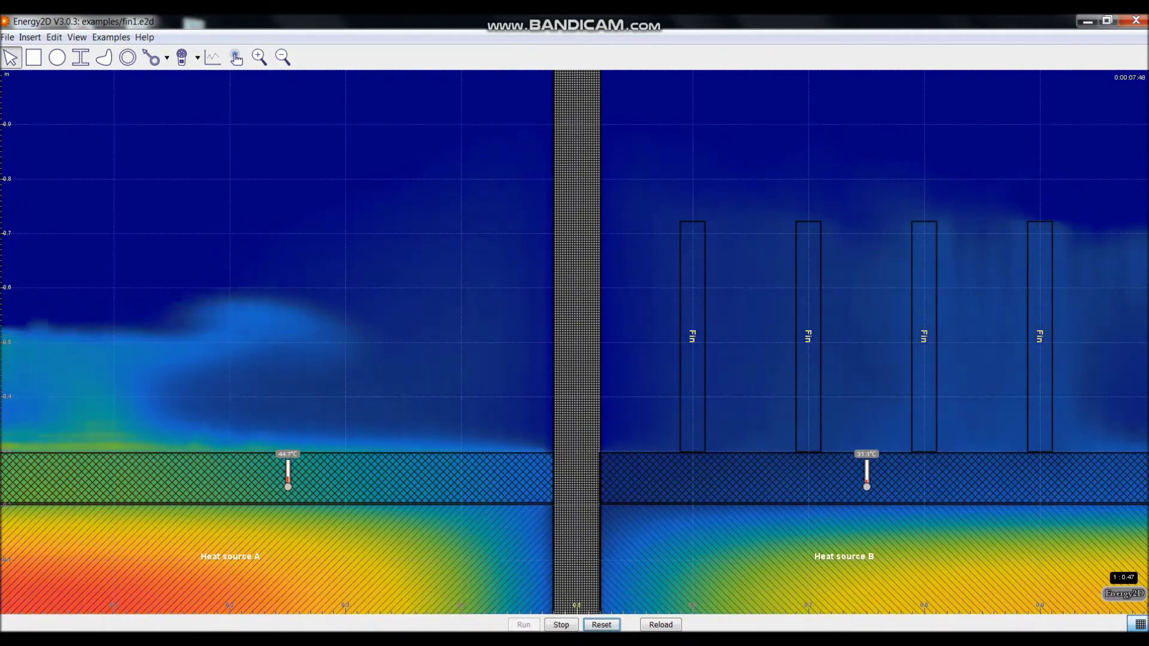
- Pause the simulation at 0:00:08:32 and dismiss the Windows notification
click(561, 624)
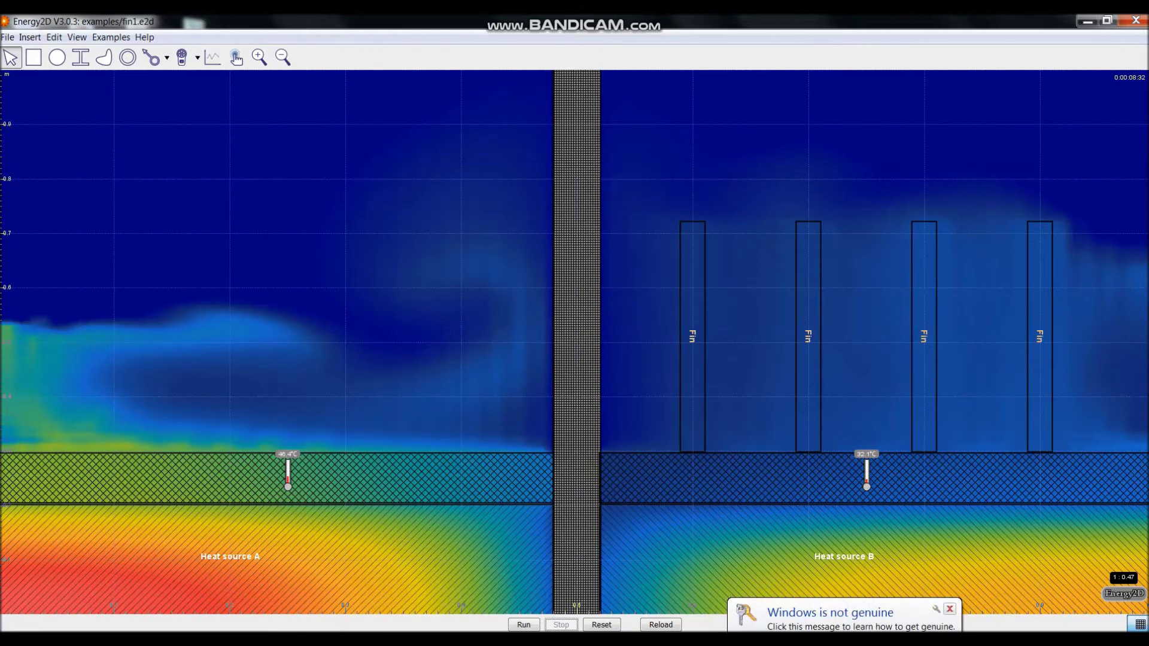
click(949, 608)
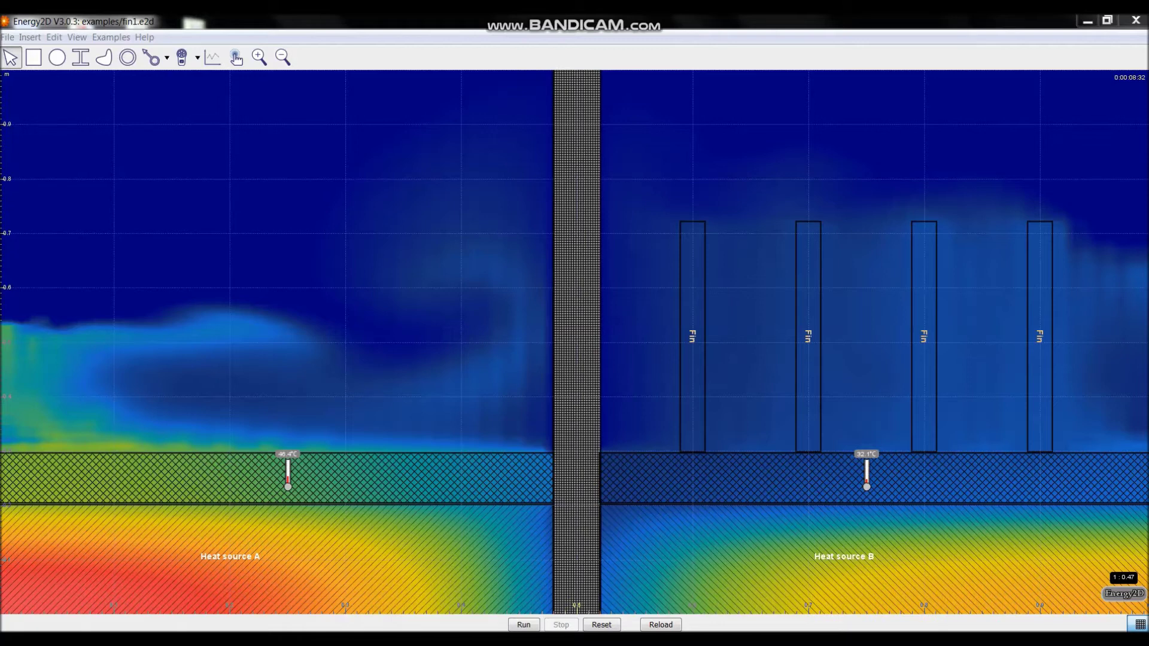
- Enable the Graph option in the canvas View Options to overlay both thermometer readings
right_click(371, 207)
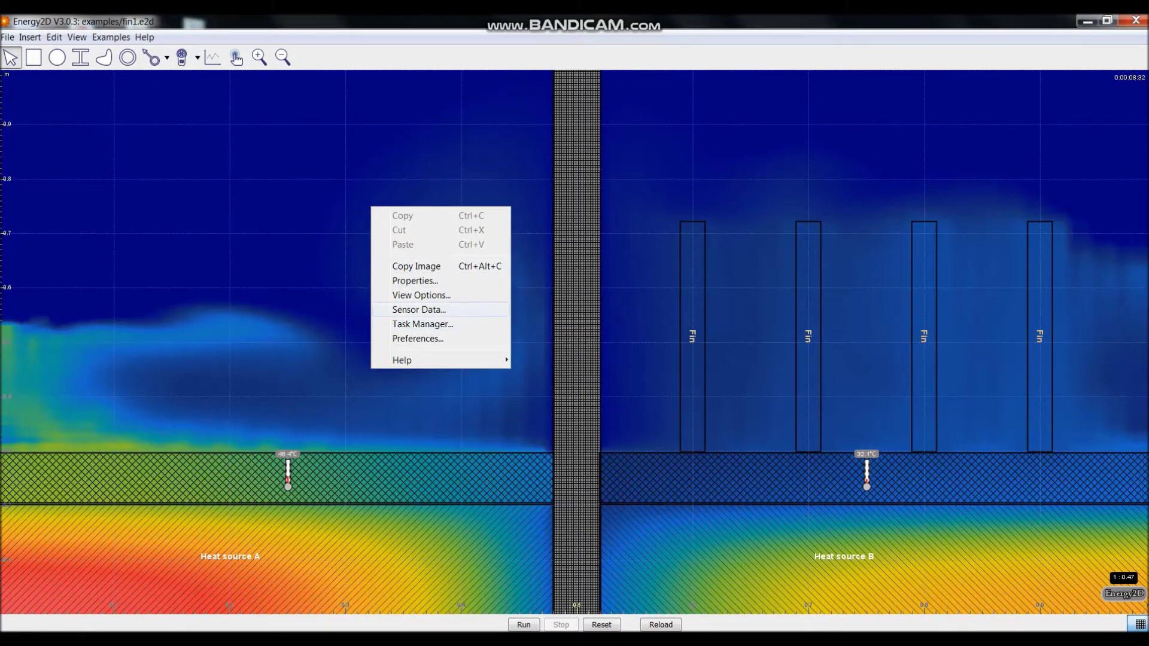
click(422, 295)
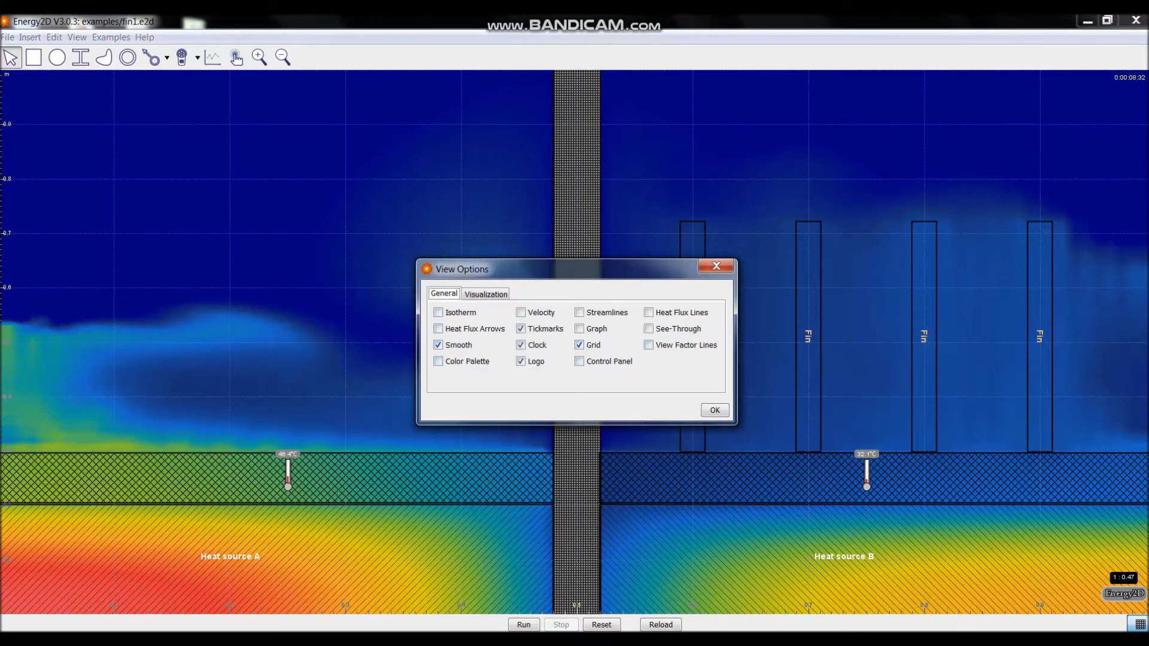
click(578, 329)
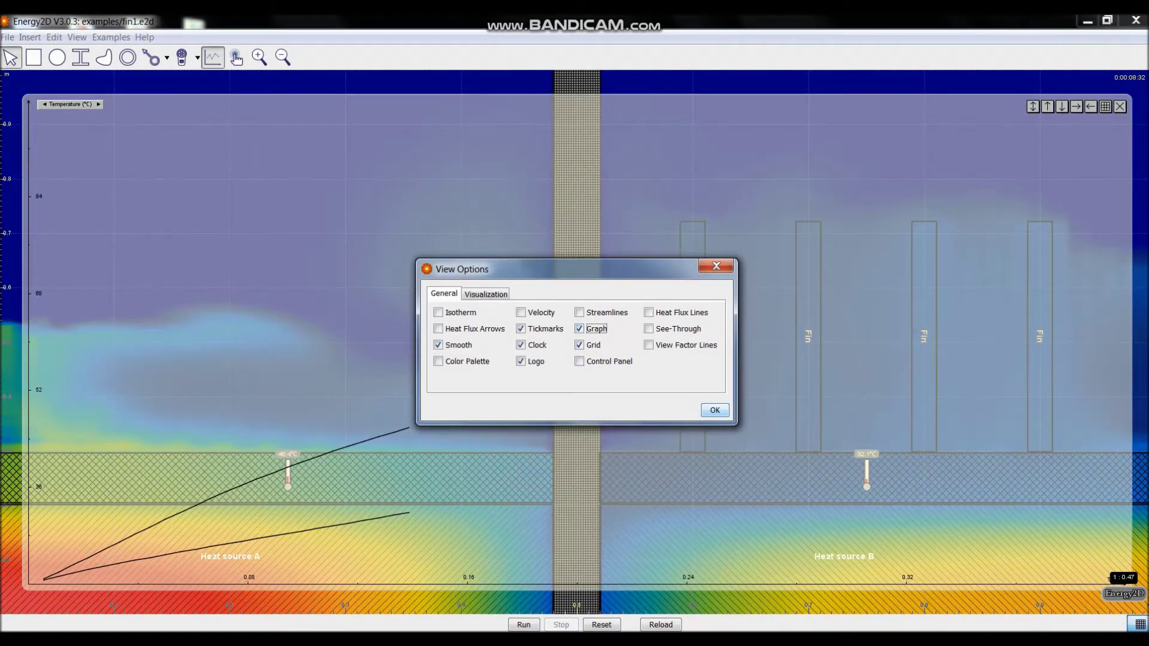
click(715, 411)
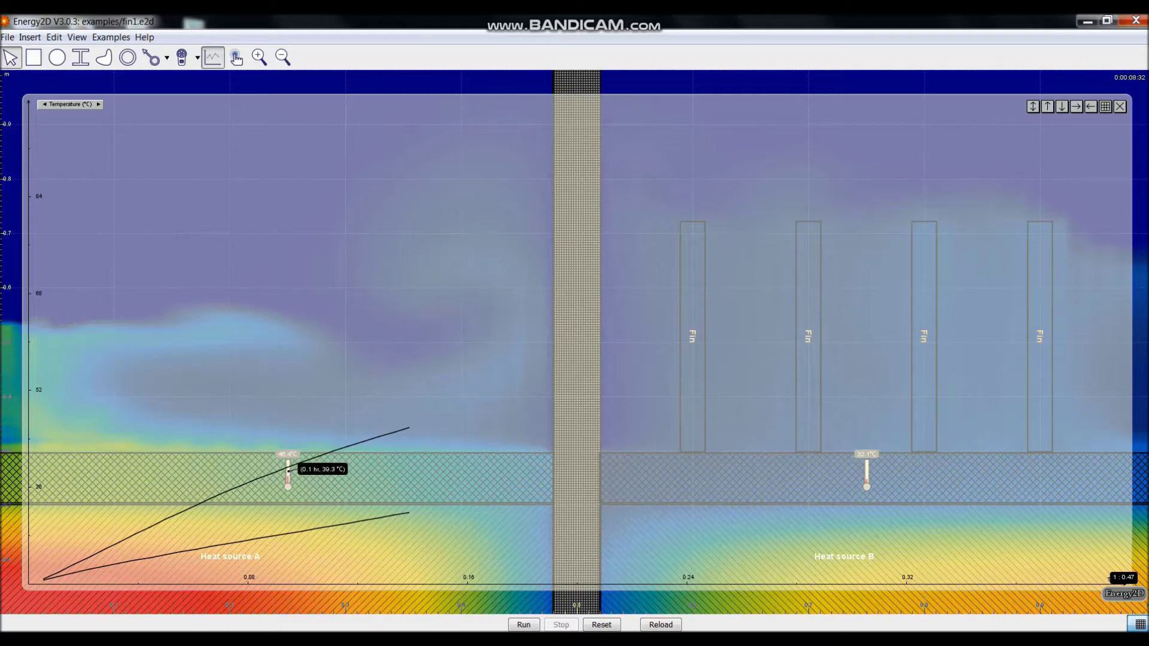
mouse_move(412, 426)
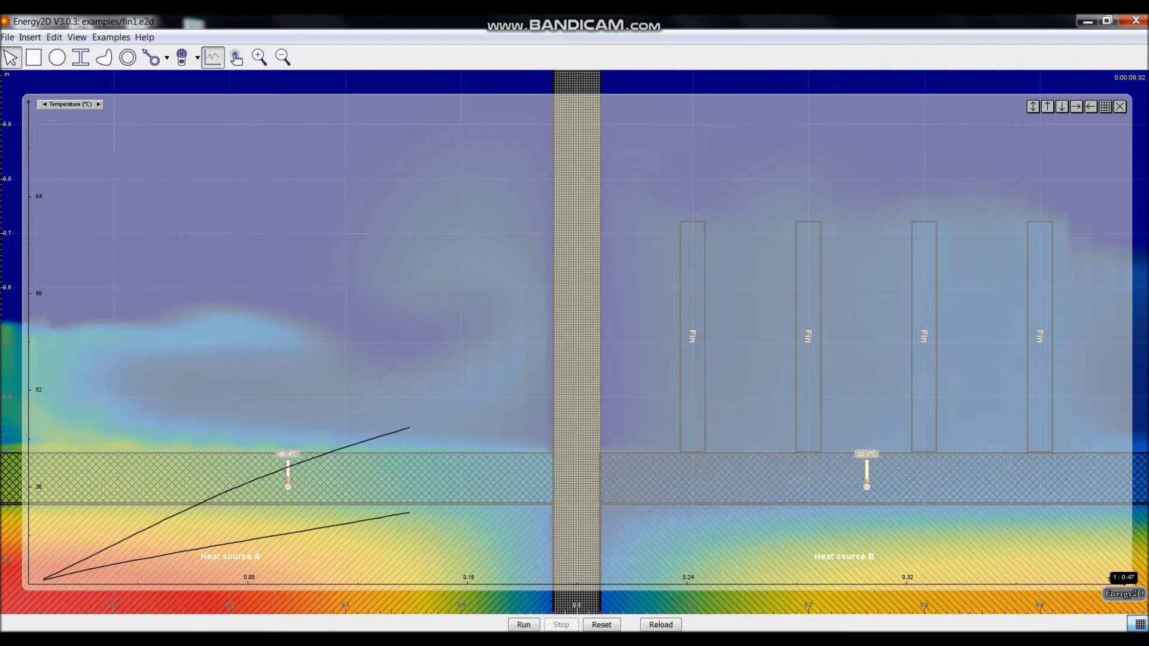
- Run the simulation briefly, close the temperature graph, and reset to time zero
click(524, 625)
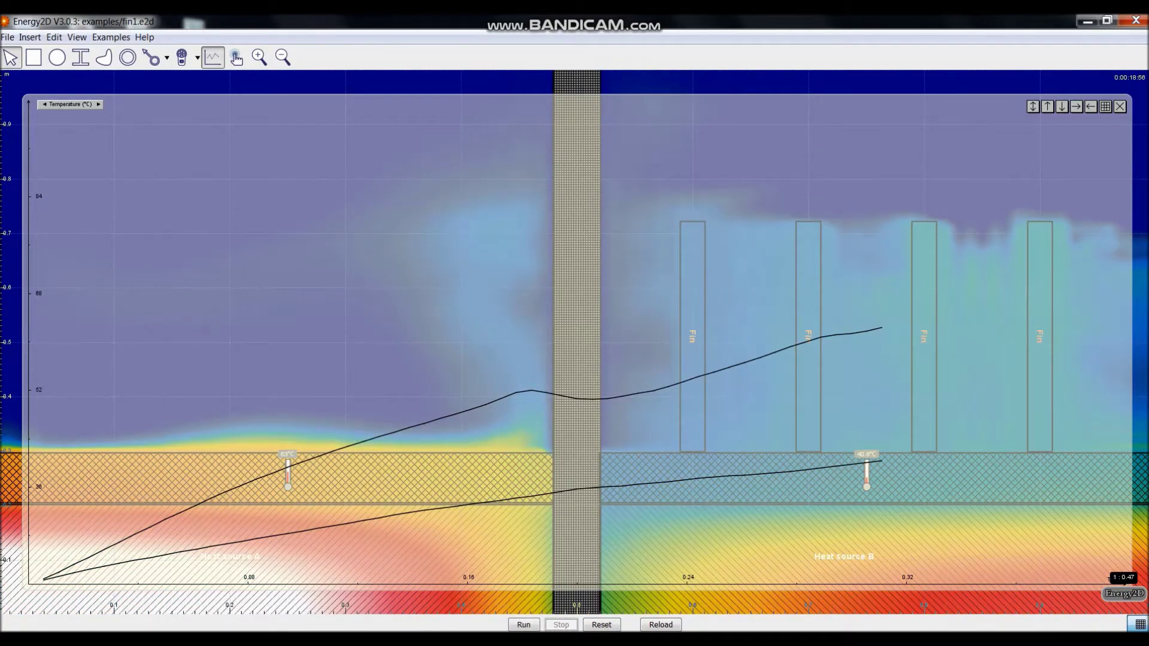
click(1120, 106)
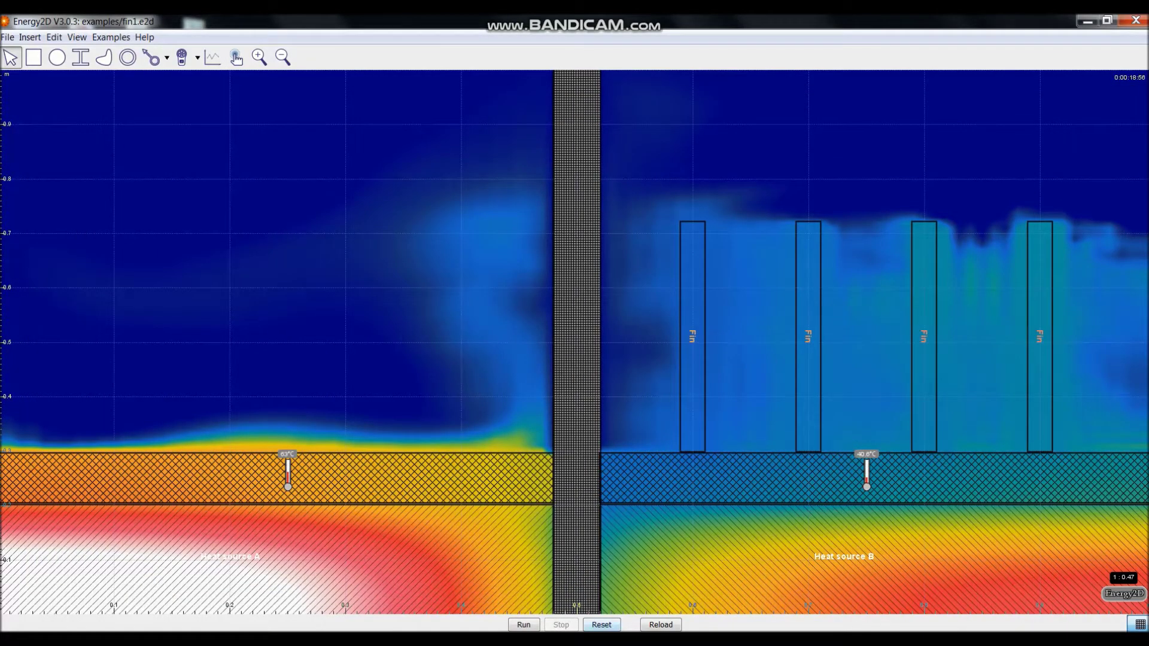
click(602, 625)
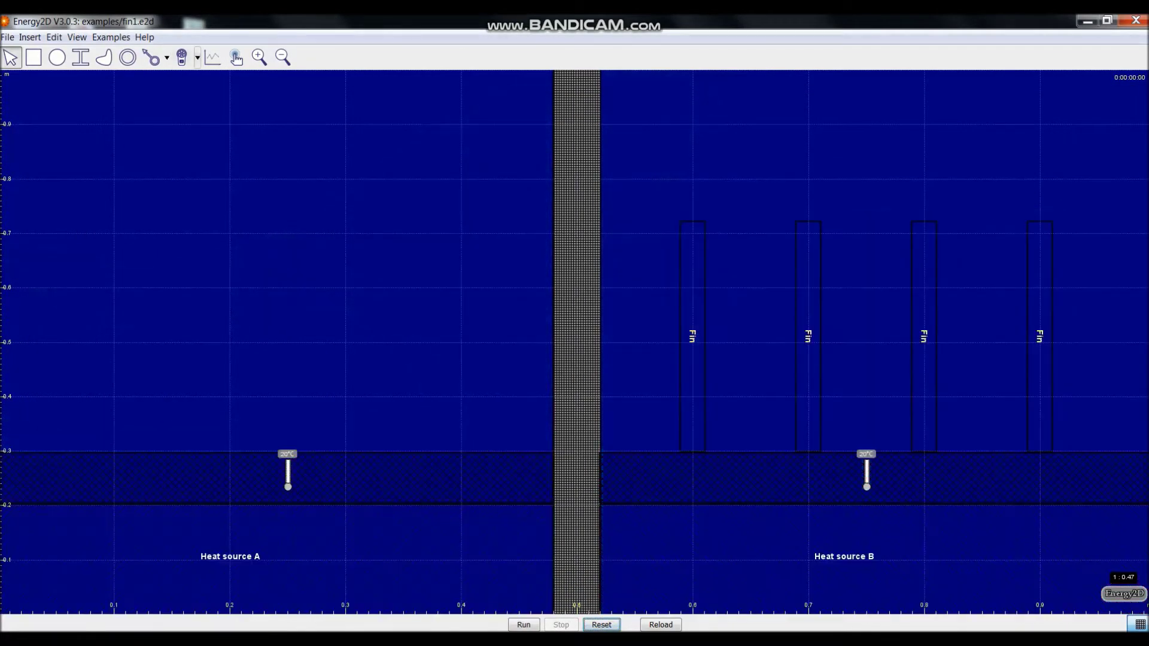
click(197, 57)
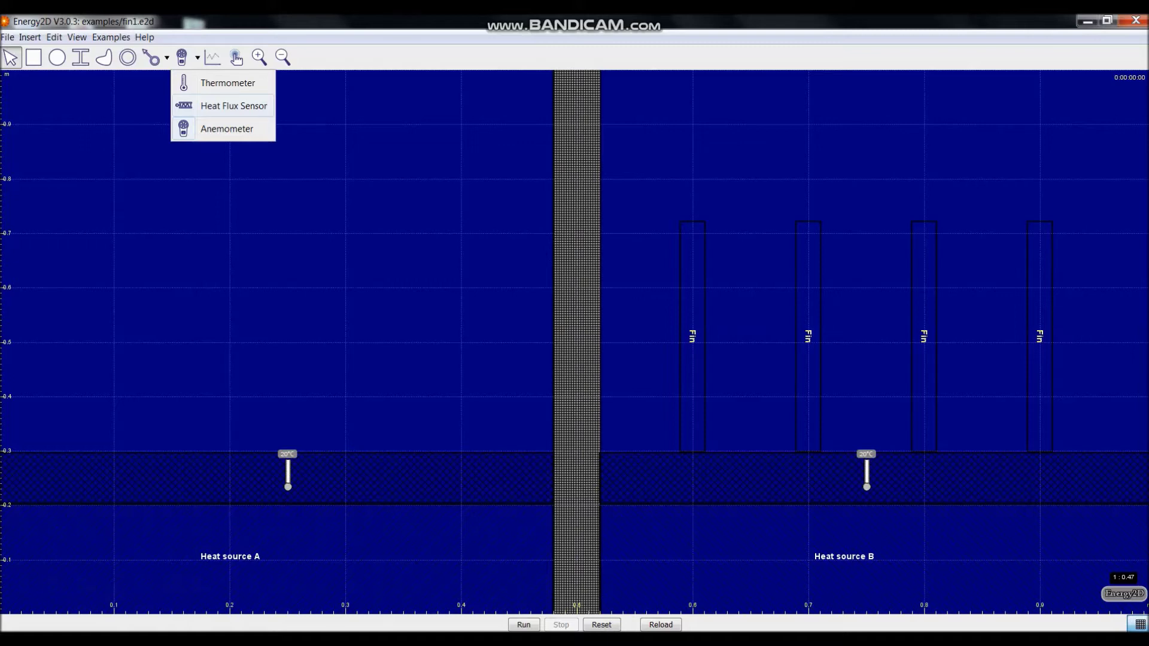
- Place an anemometer above Heat source A and bring the sensor graph back
click(226, 129)
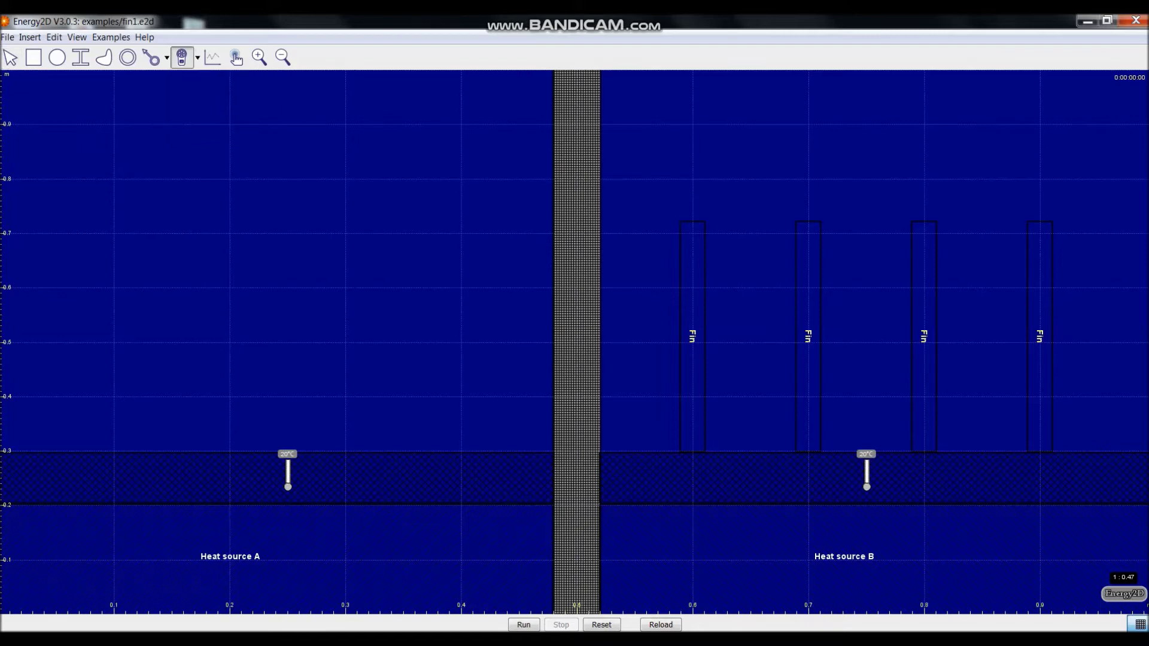
click(287, 369)
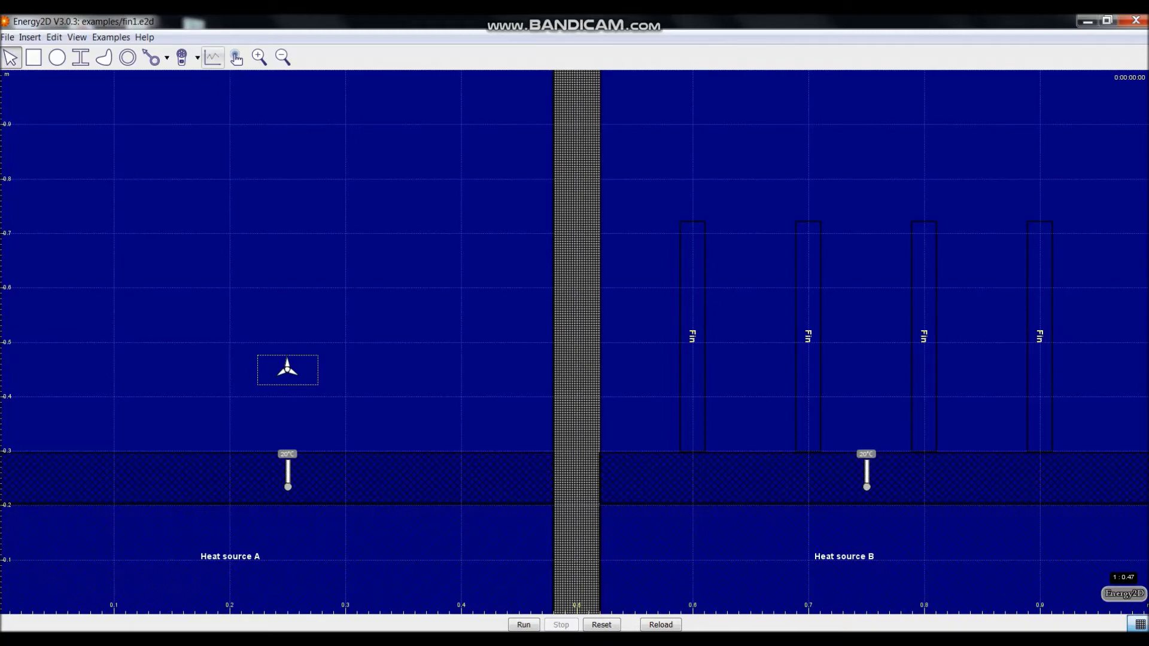
click(213, 58)
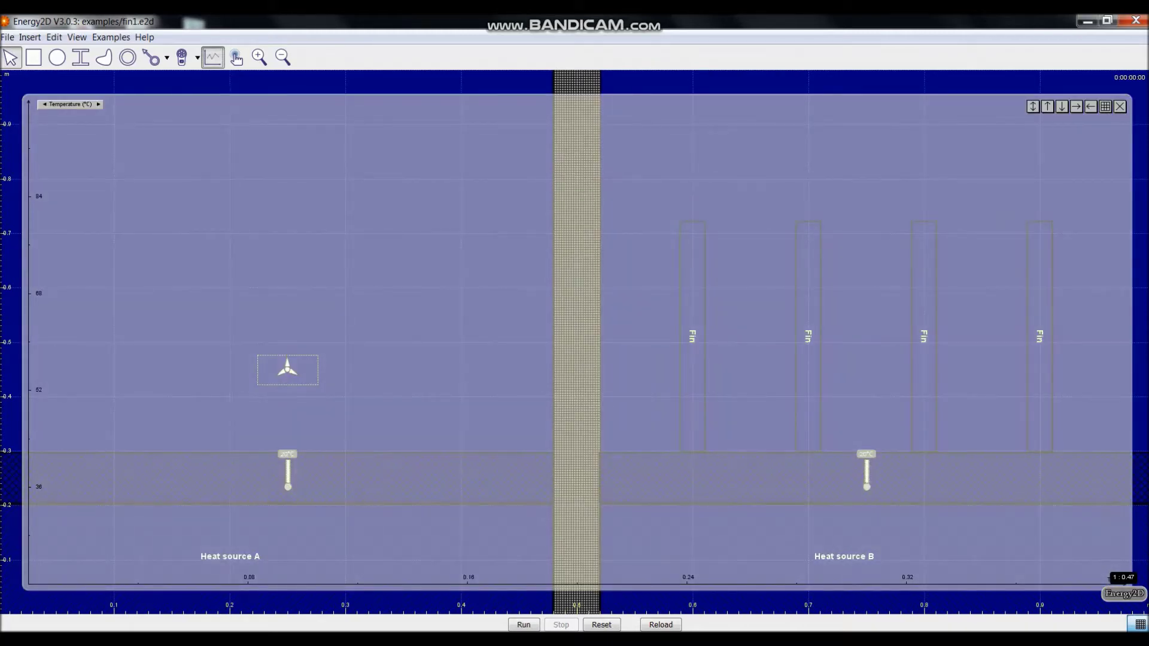
- Run to 0:00:23:04, viewing Heat flux then Wind speed graphs, then stop and close the graph
click(523, 625)
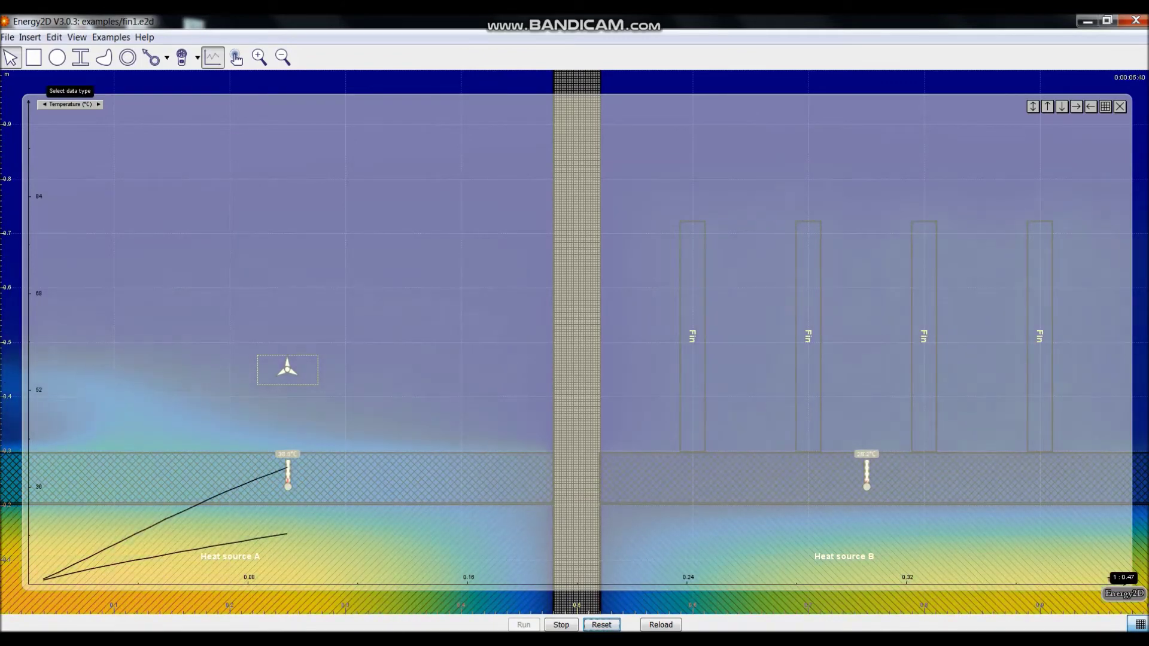
click(99, 104)
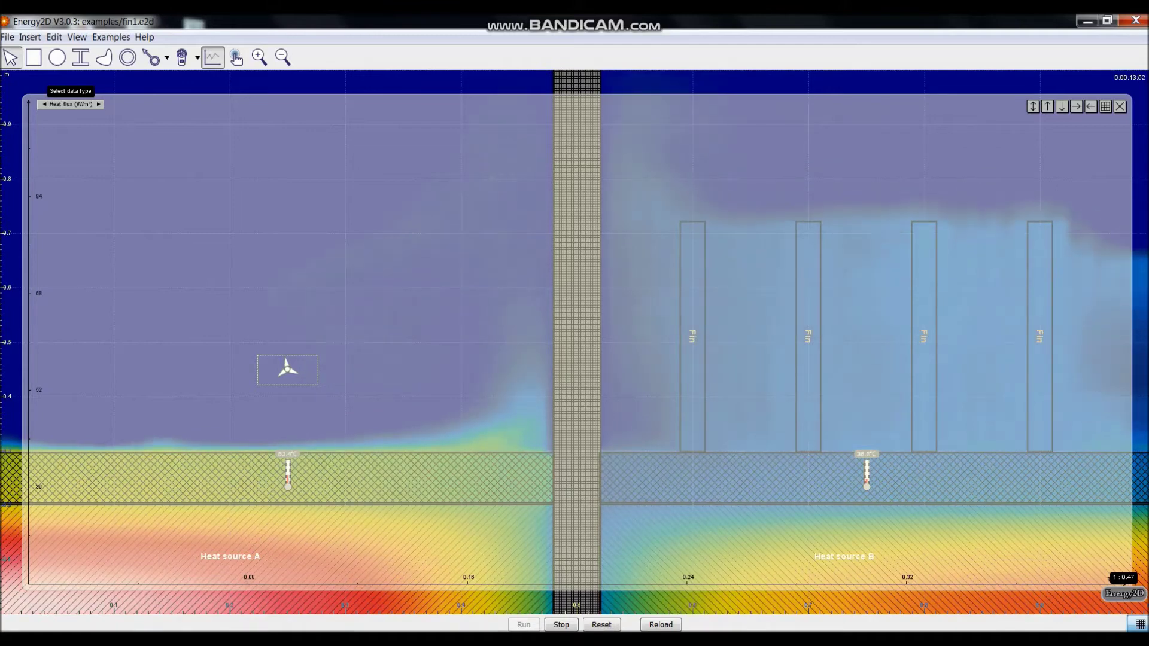
click(98, 105)
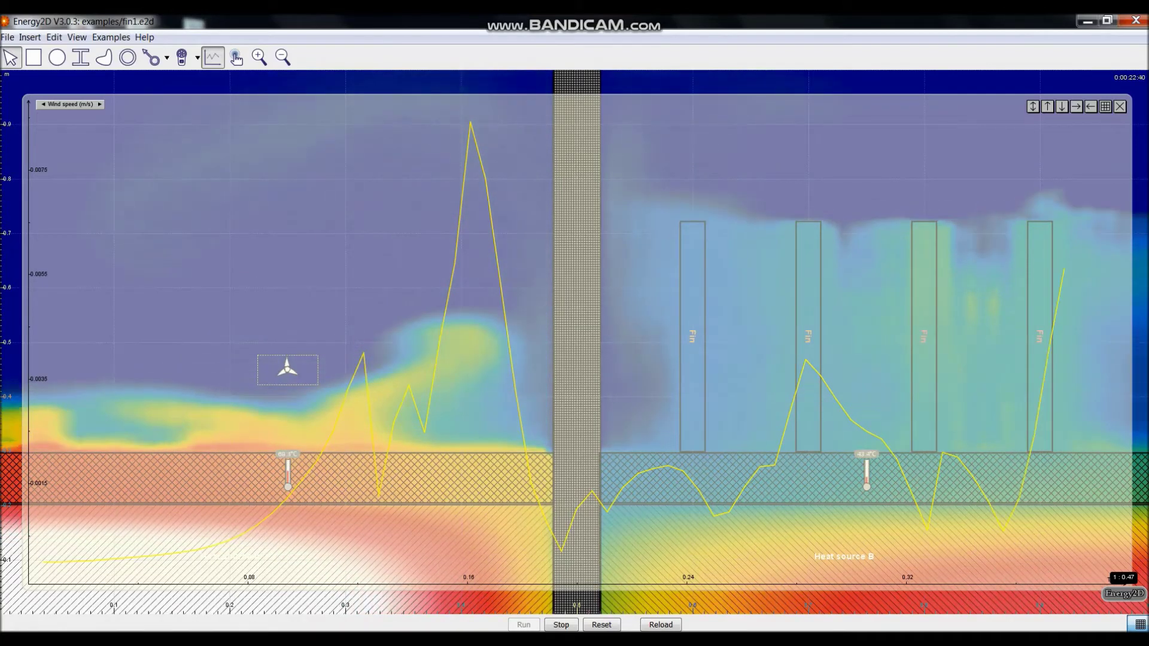
click(560, 625)
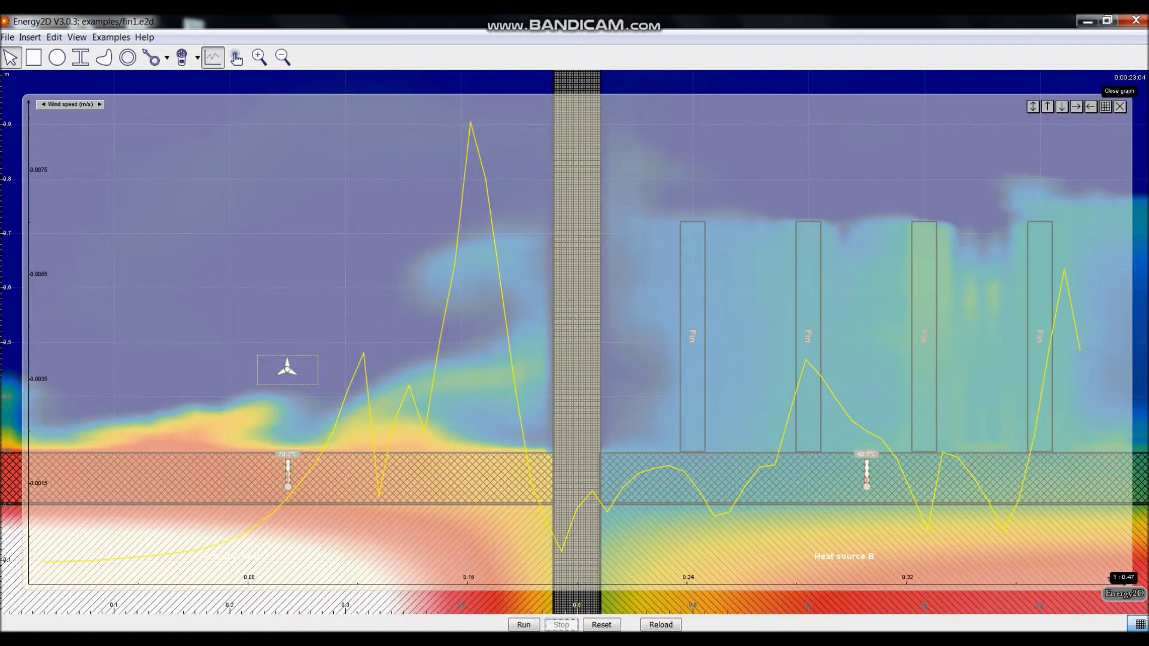
click(1119, 106)
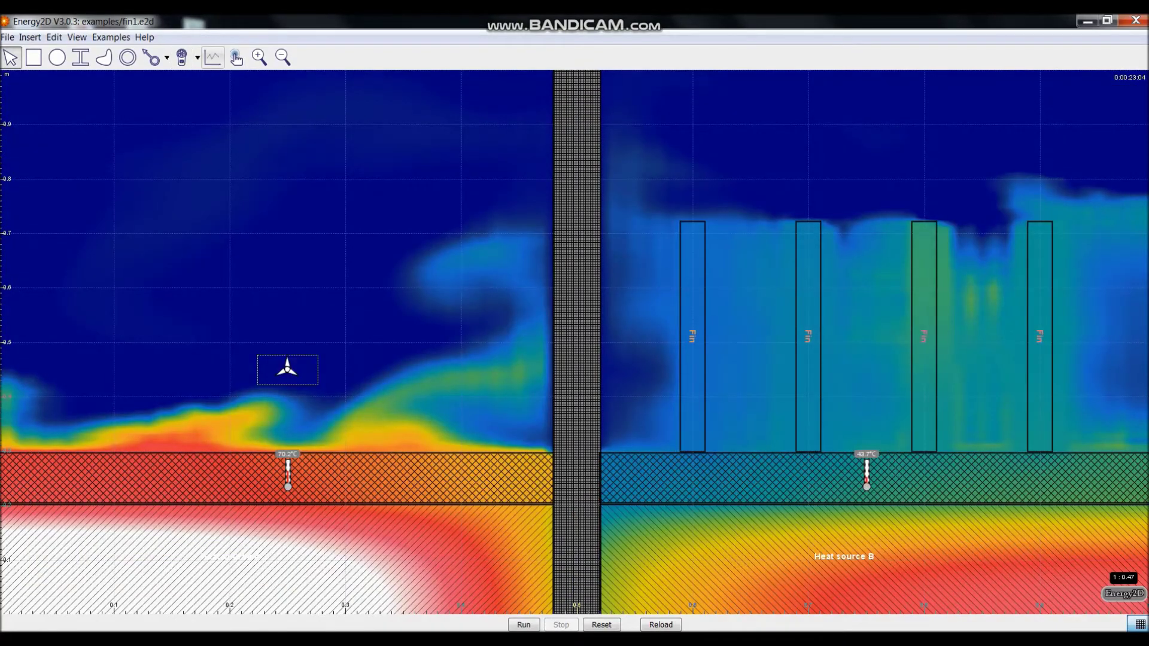
- Reset, then add heat flux sensors left of the central wall and right of the last fin
click(601, 625)
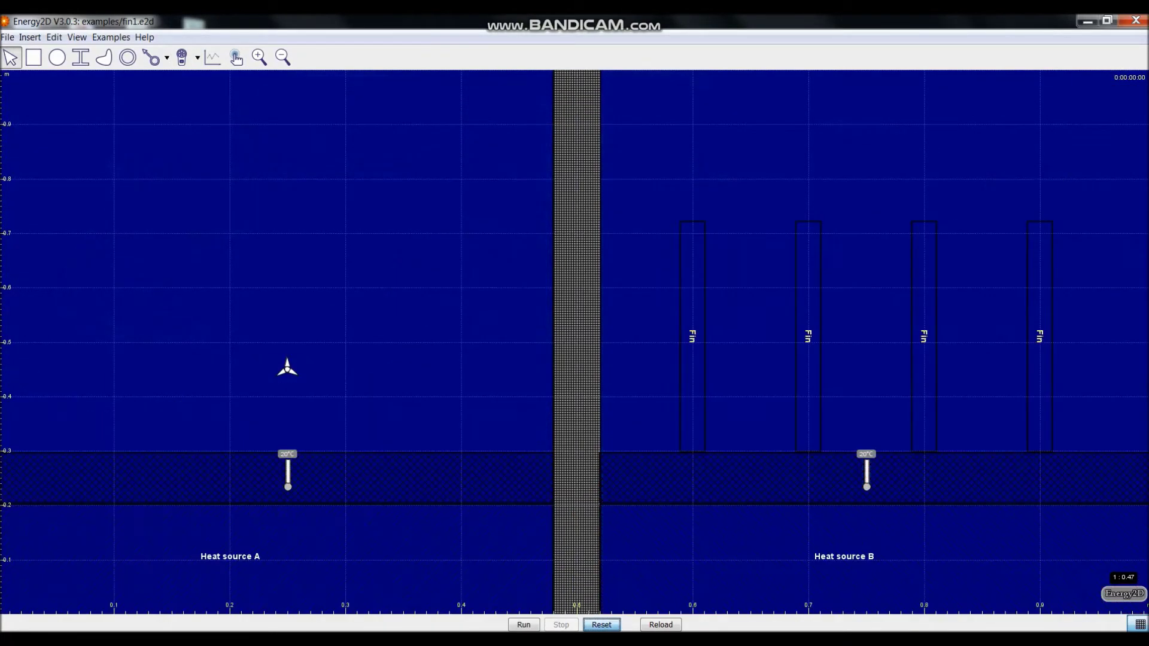
click(197, 57)
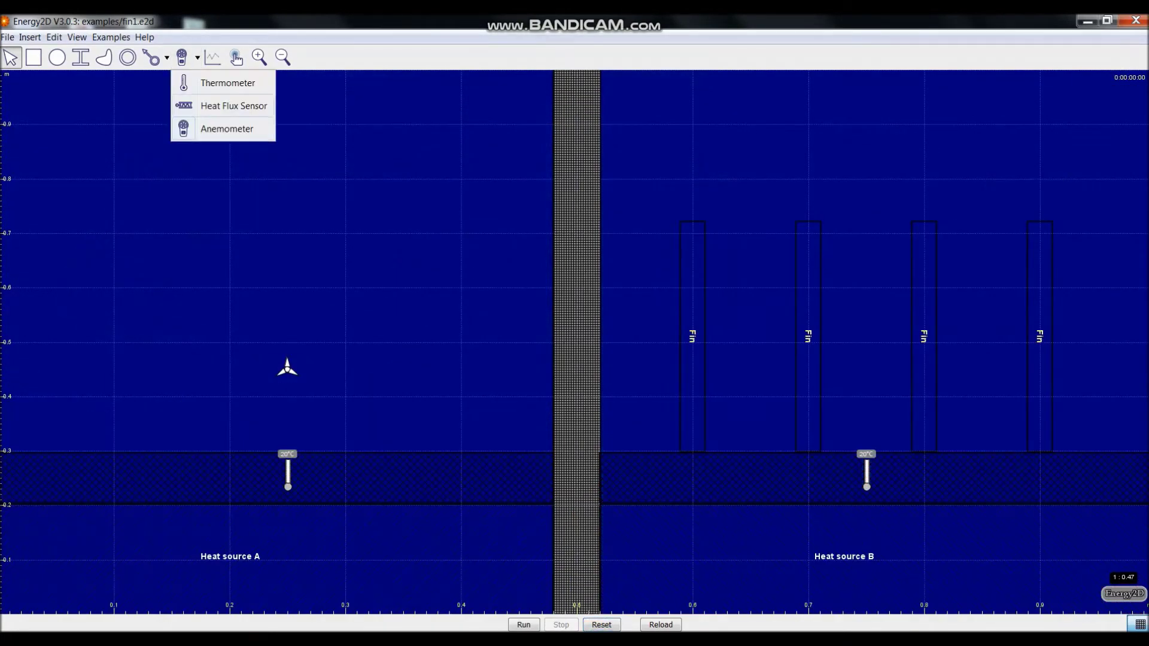
click(227, 103)
click(438, 413)
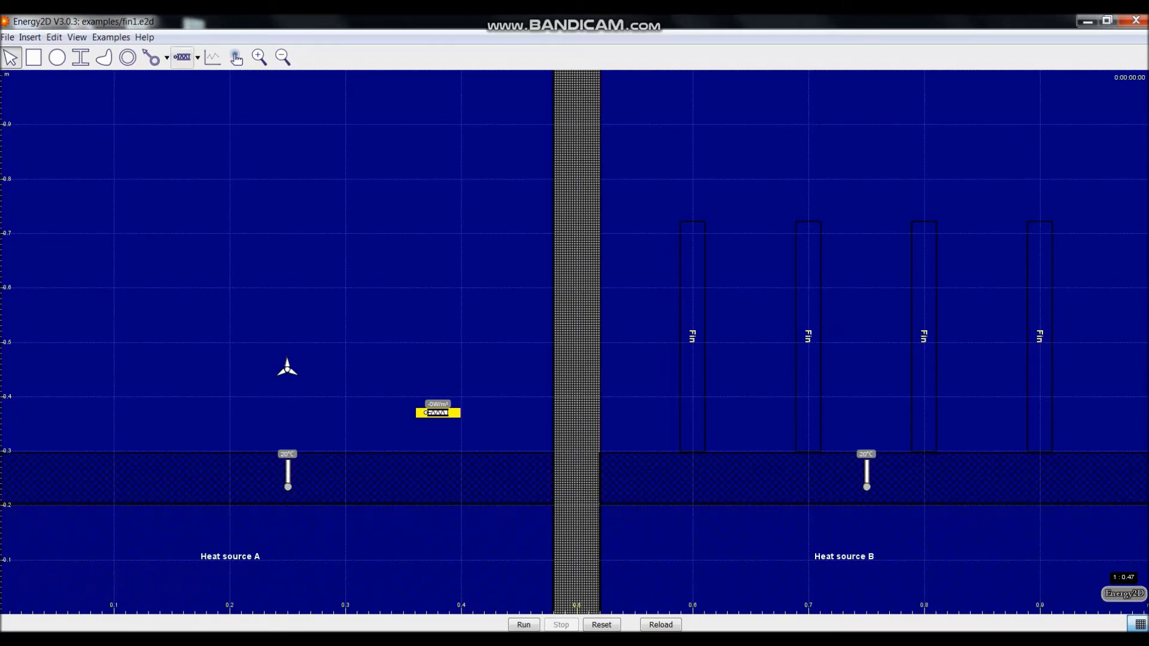
click(198, 56)
click(218, 103)
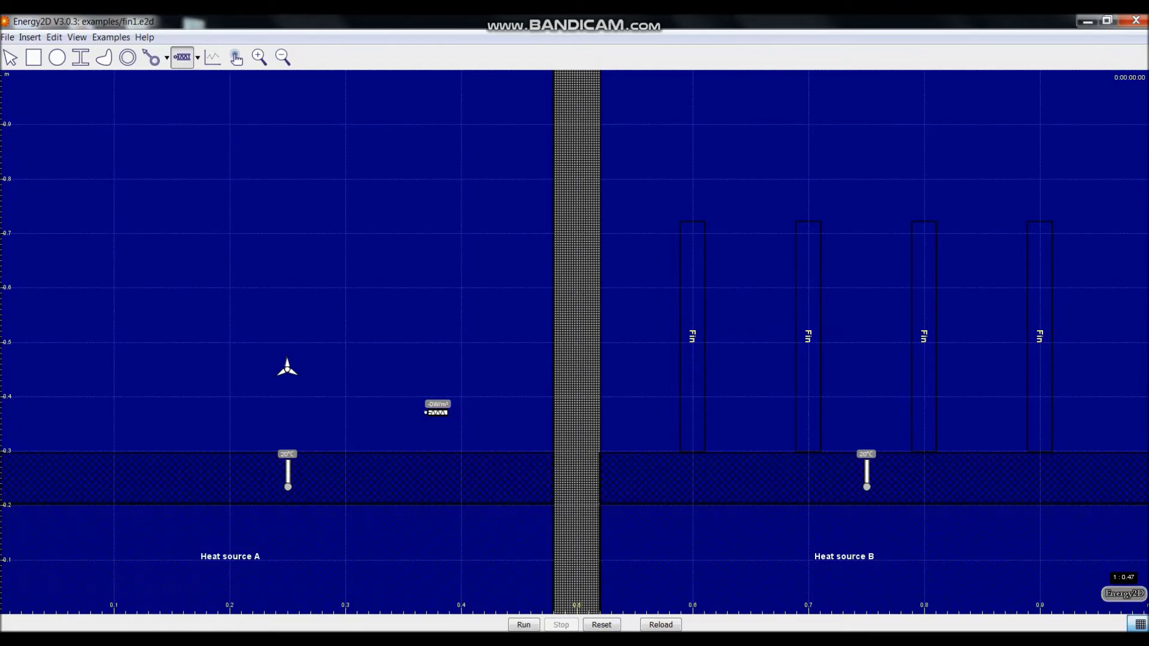
click(1074, 424)
key(Escape)
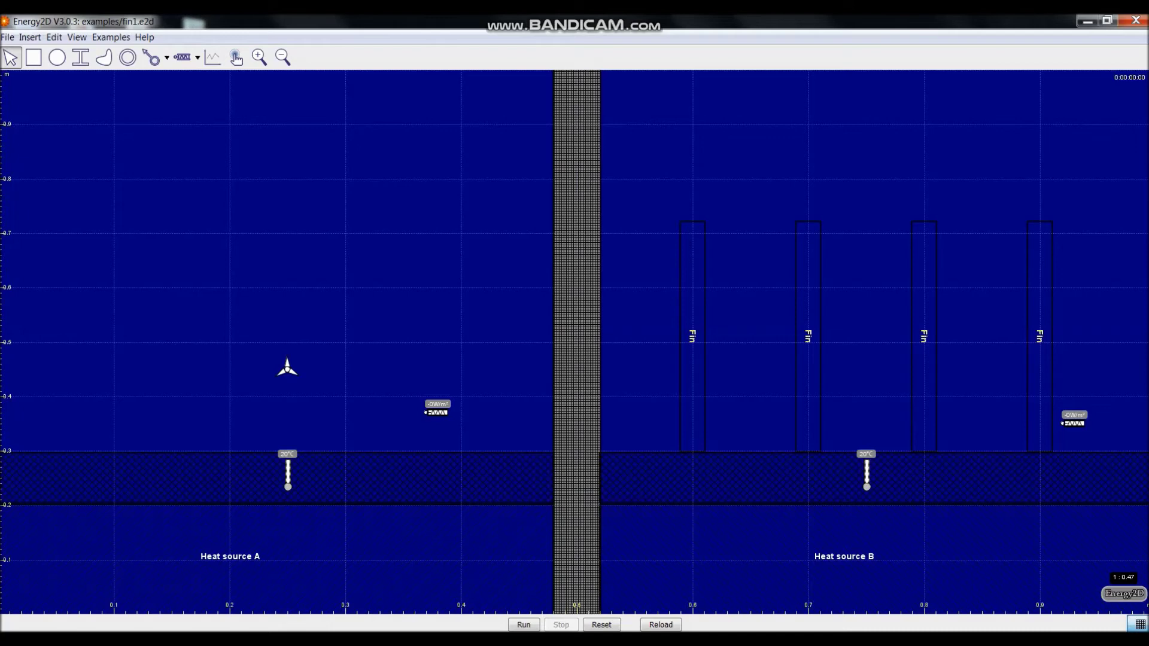
- Run briefly, stop, and turn on the Graph overlay in View Options
click(523, 625)
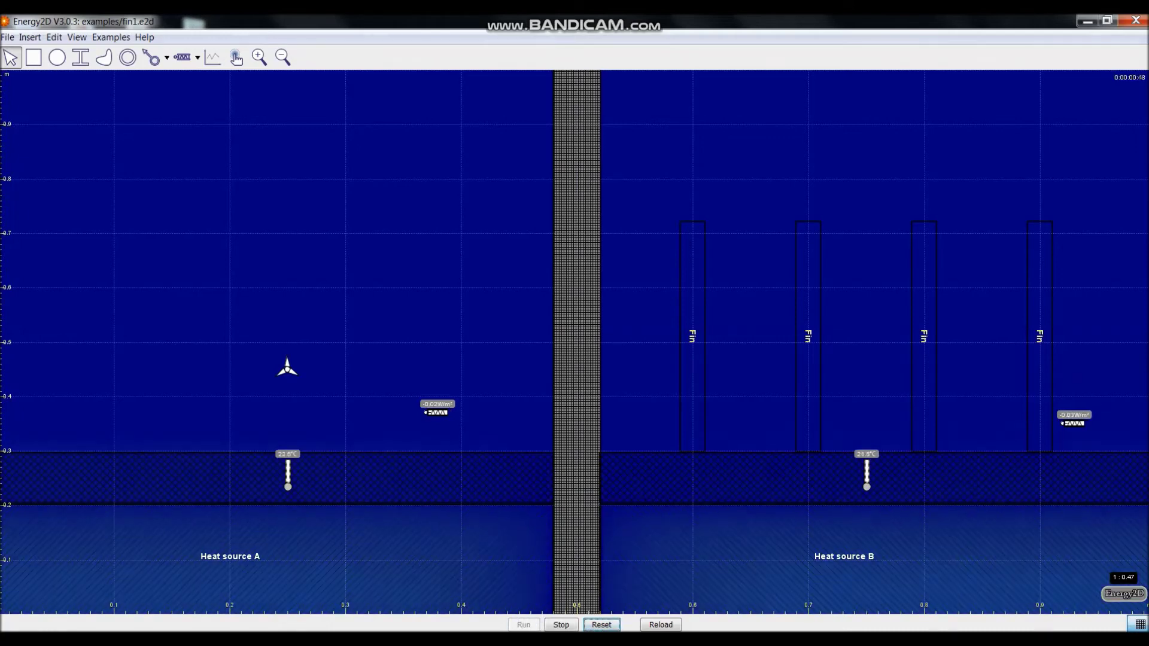
click(561, 624)
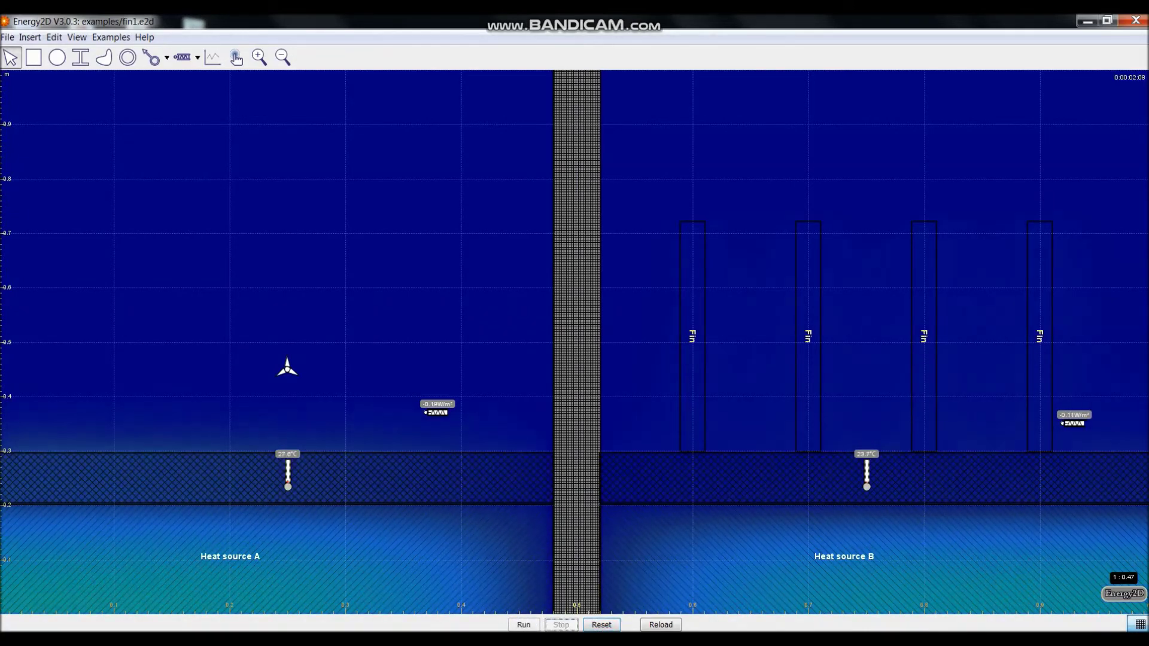
right_click(431, 218)
click(461, 307)
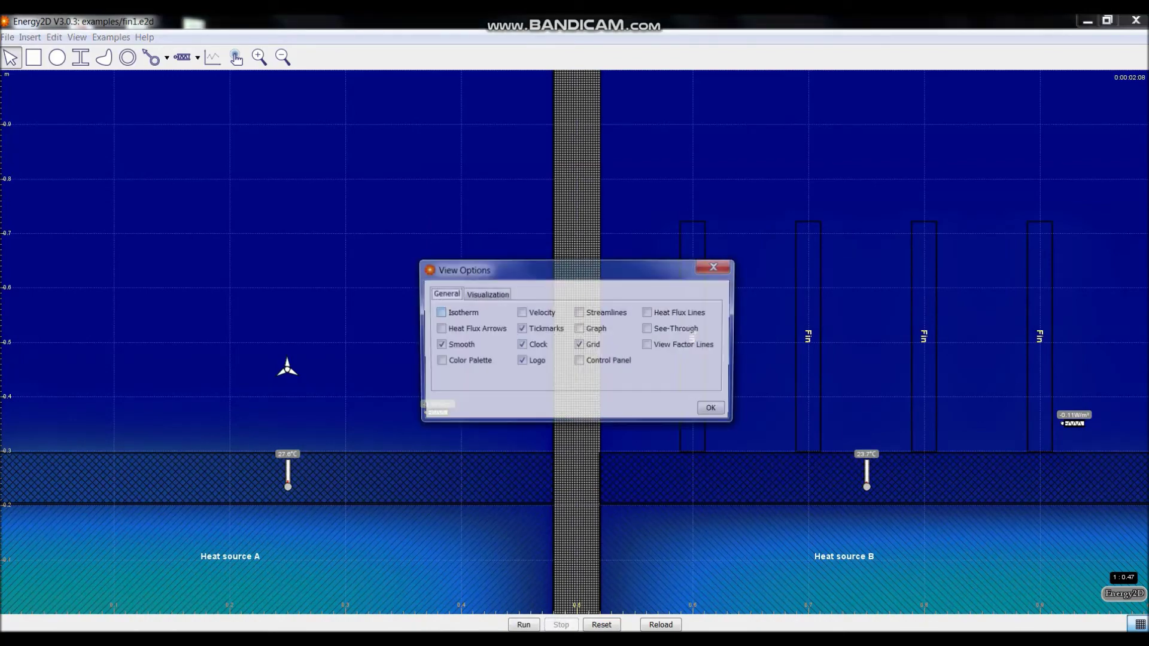
click(579, 329)
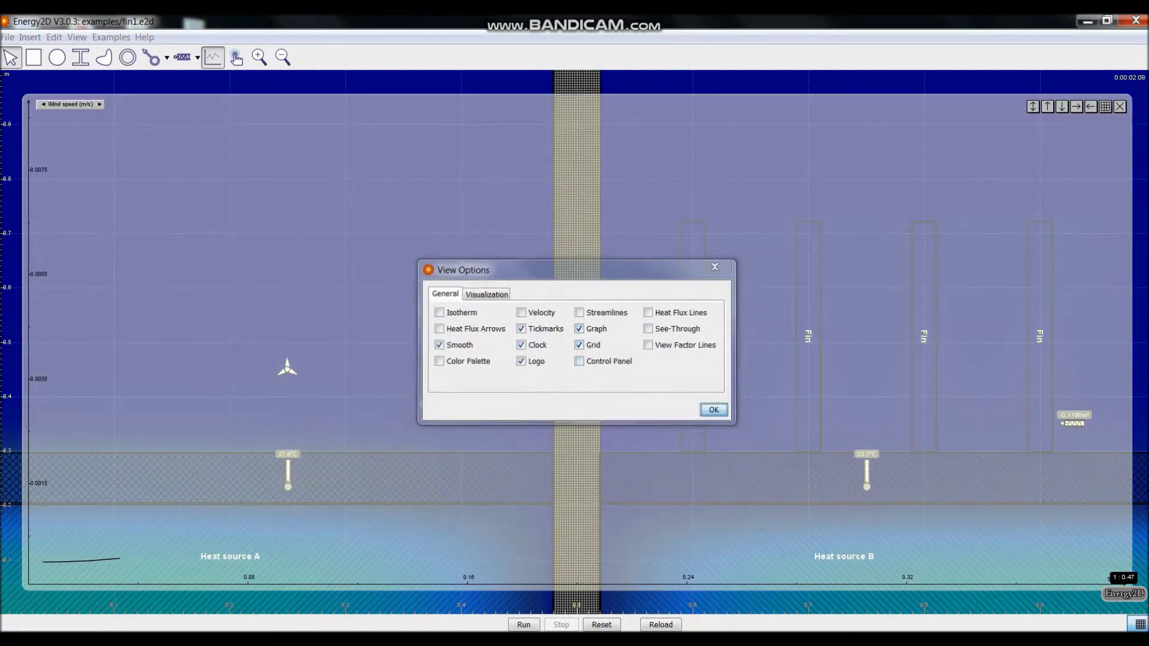
click(715, 410)
- Run to about 15 minutes with the graph set to Temperature, stop, and open the thermometer data table
click(523, 624)
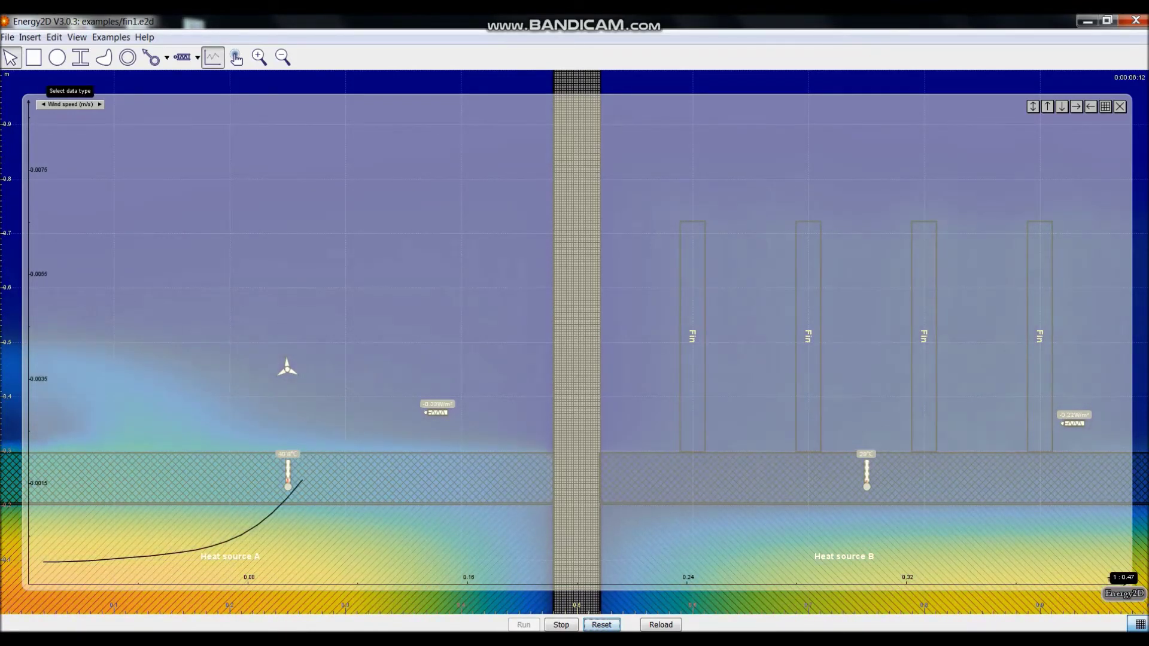
click(44, 105)
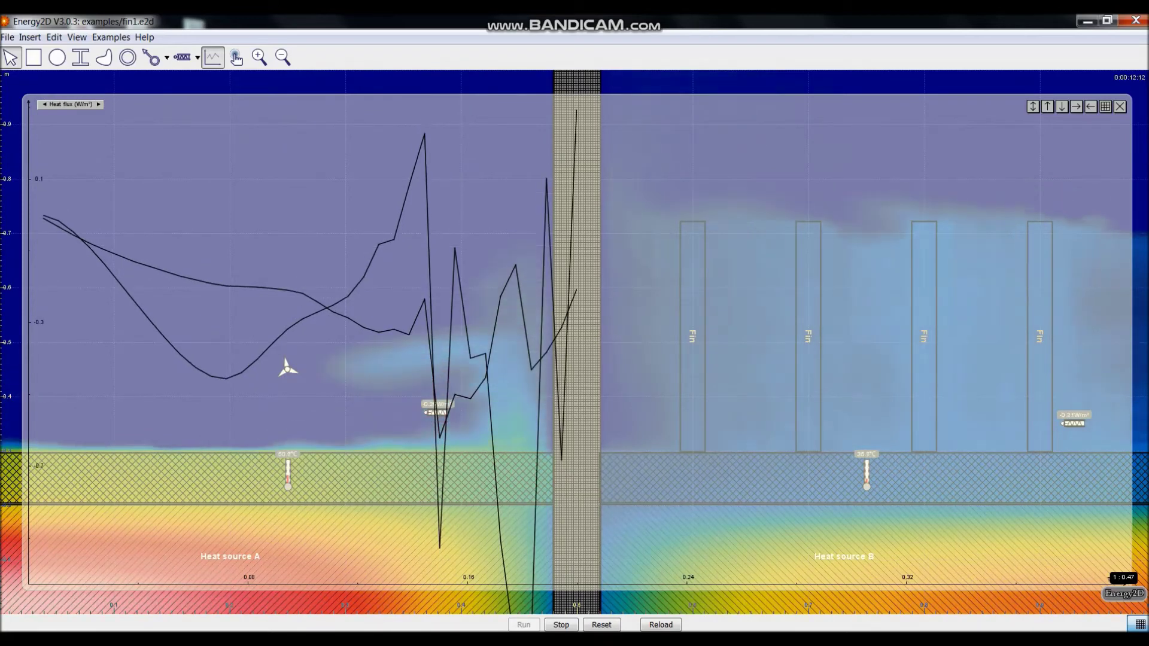
click(44, 105)
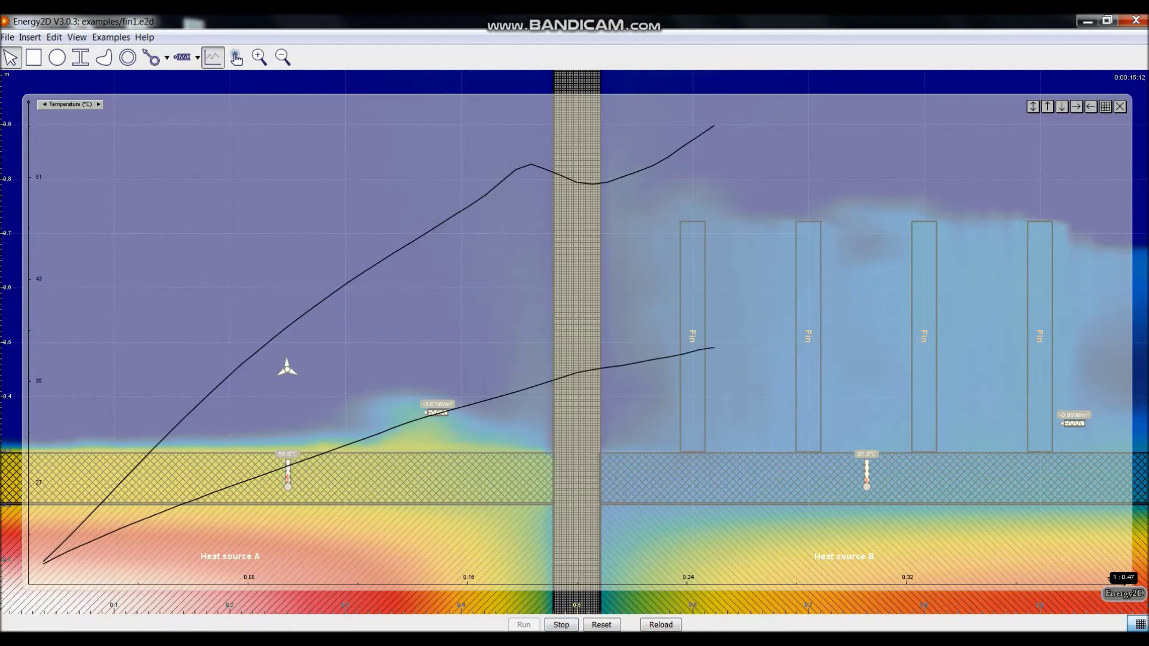
click(560, 624)
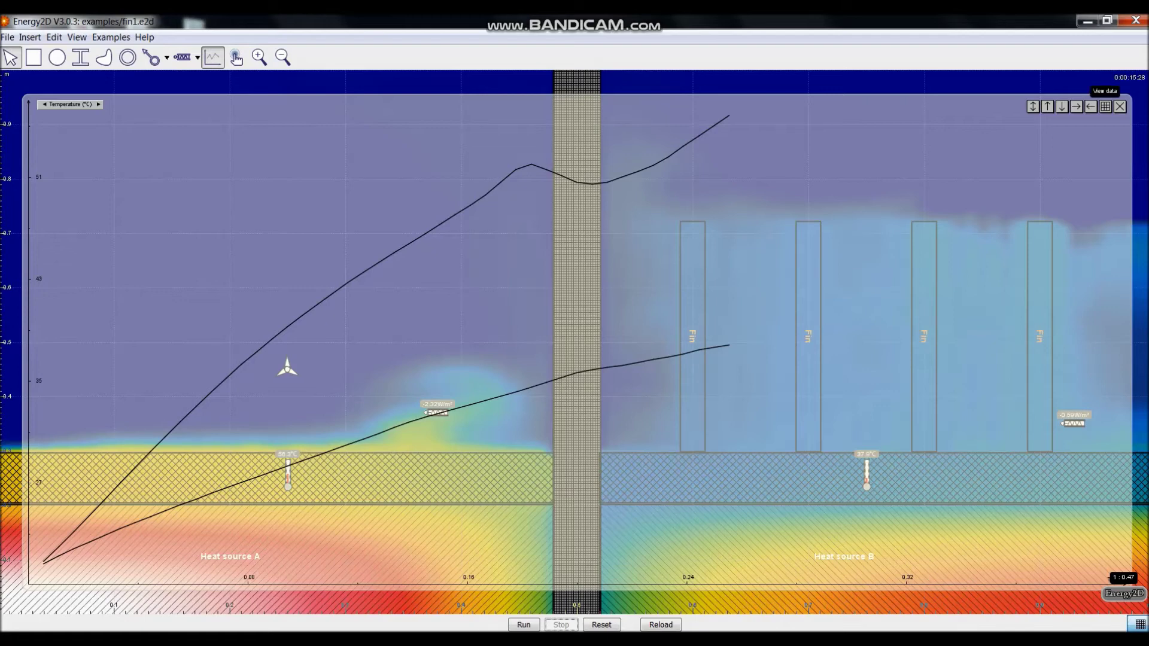
click(1106, 107)
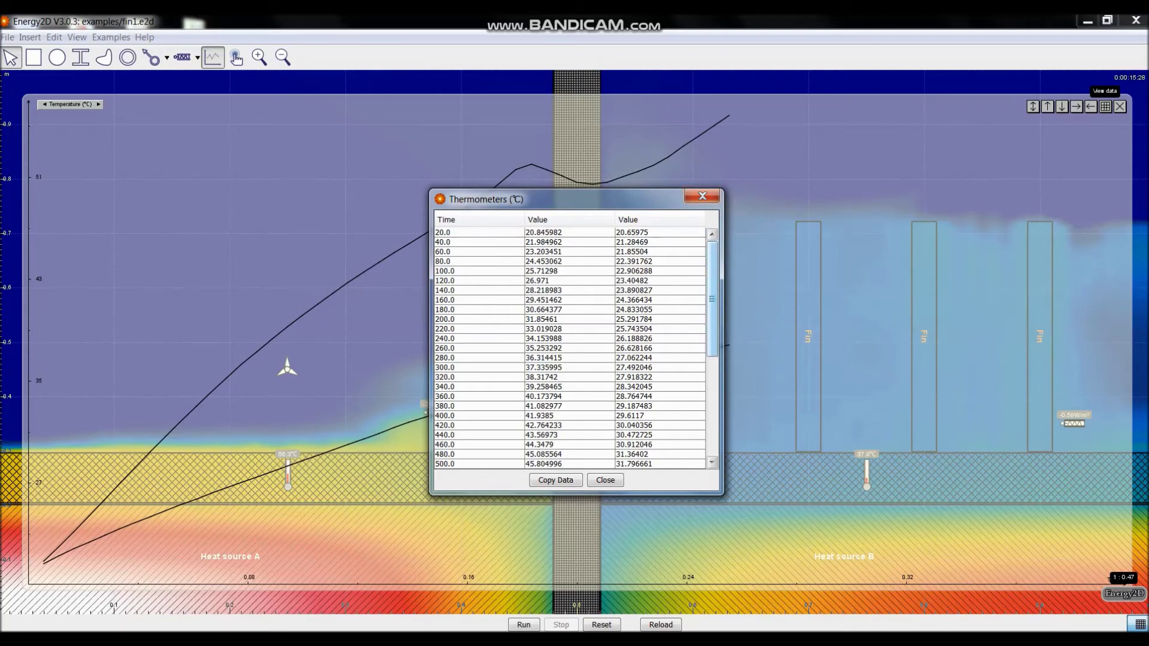
- Scroll the Thermometers table to 920 s and copy all its readings
mouse_move(712, 299)
mouse_down()
mouse_move(712, 398)
mouse_move(712, 298)
mouse_up()
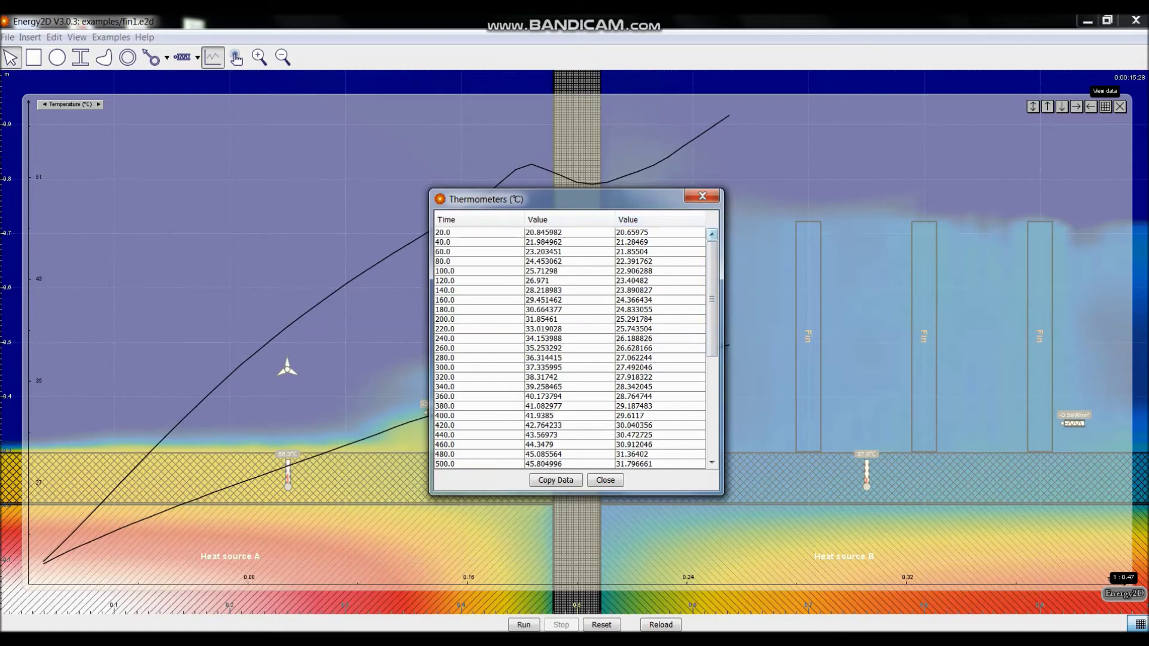
mouse_move(712, 300)
mouse_down()
mouse_move(712, 400)
mouse_move(712, 299)
mouse_up()
drag(712, 305, 712, 405)
click(556, 480)
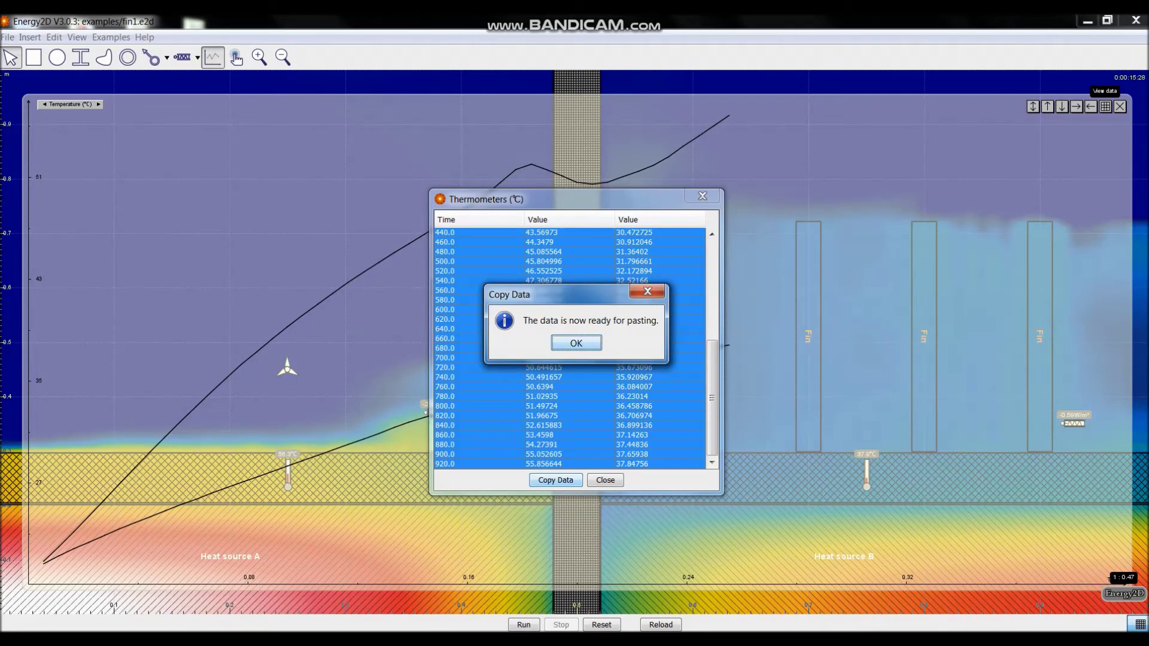
key(Return)
- Paste the thermometer readings into the Excel sheet starting at cell A1
key(alt+Tab)
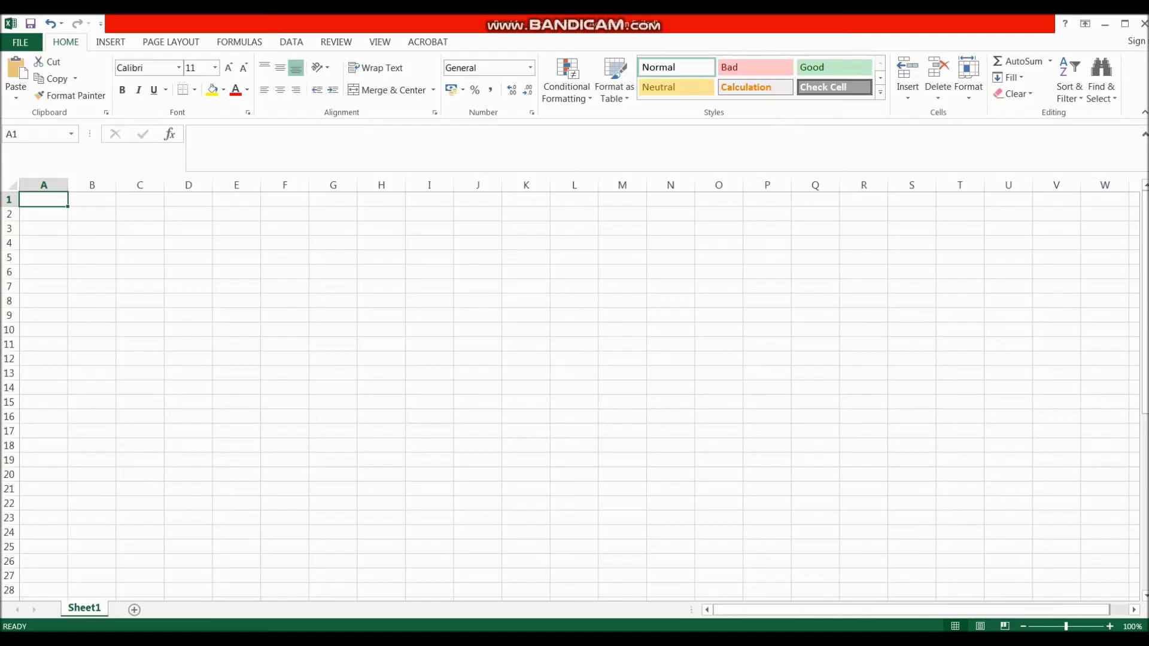
right_click(51, 202)
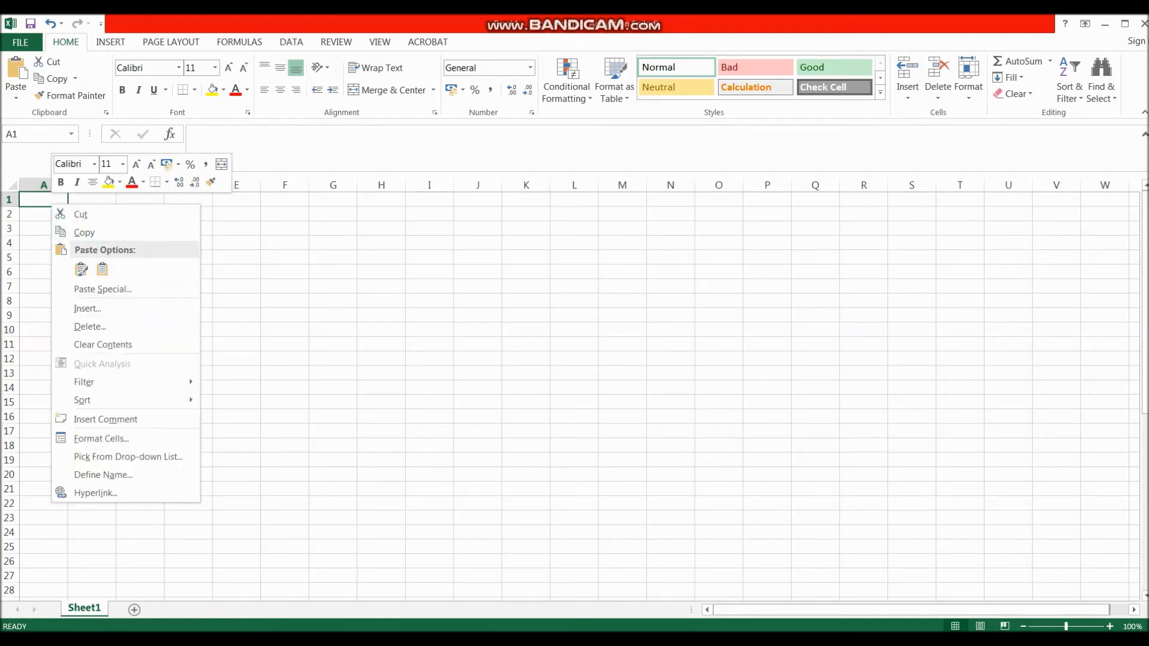
click(81, 269)
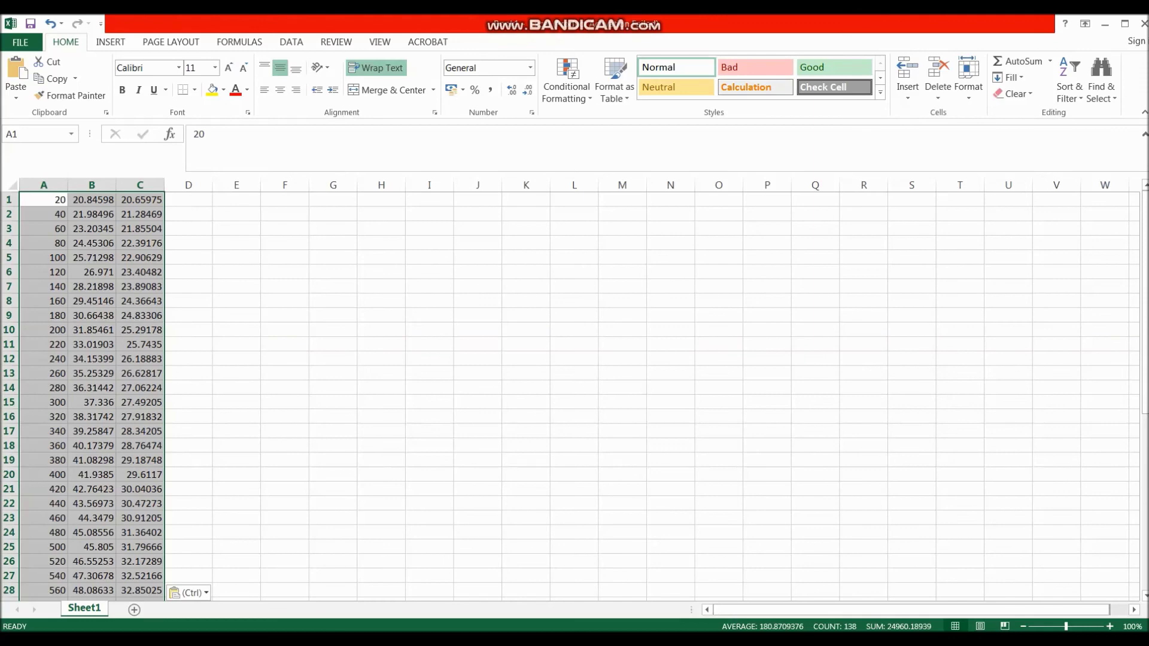
click(189, 287)
- Select the time and two temperature columns, A1 through C46
drag(54, 199, 57, 533)
scroll(57, 532, up, 6)
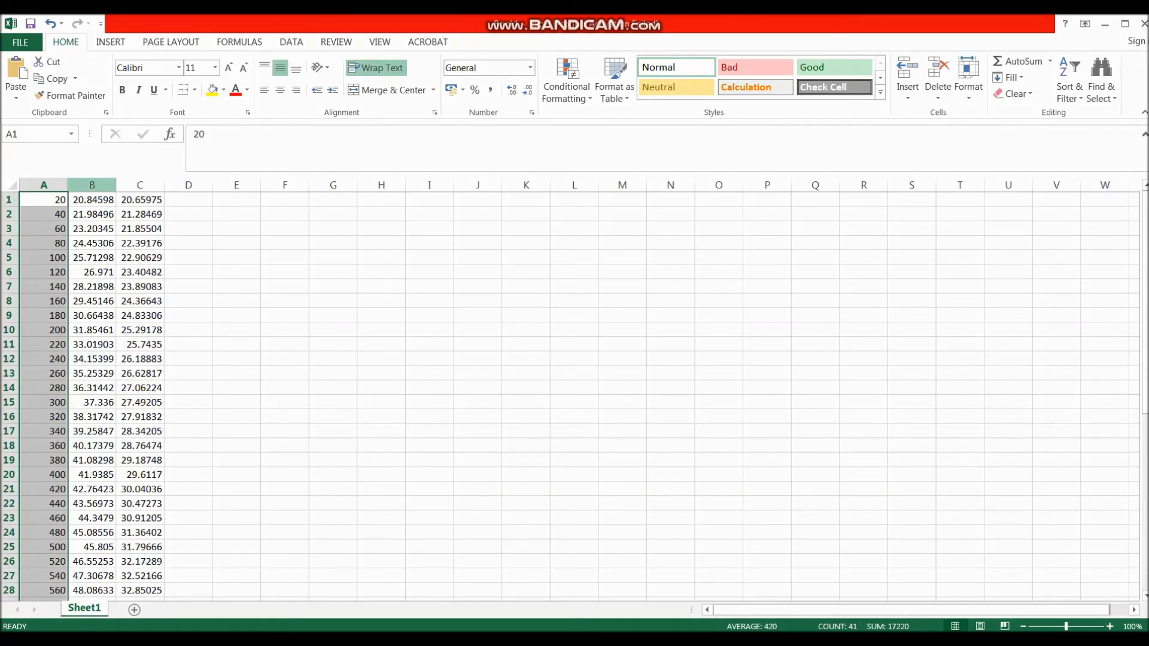
drag(92, 200, 93, 547)
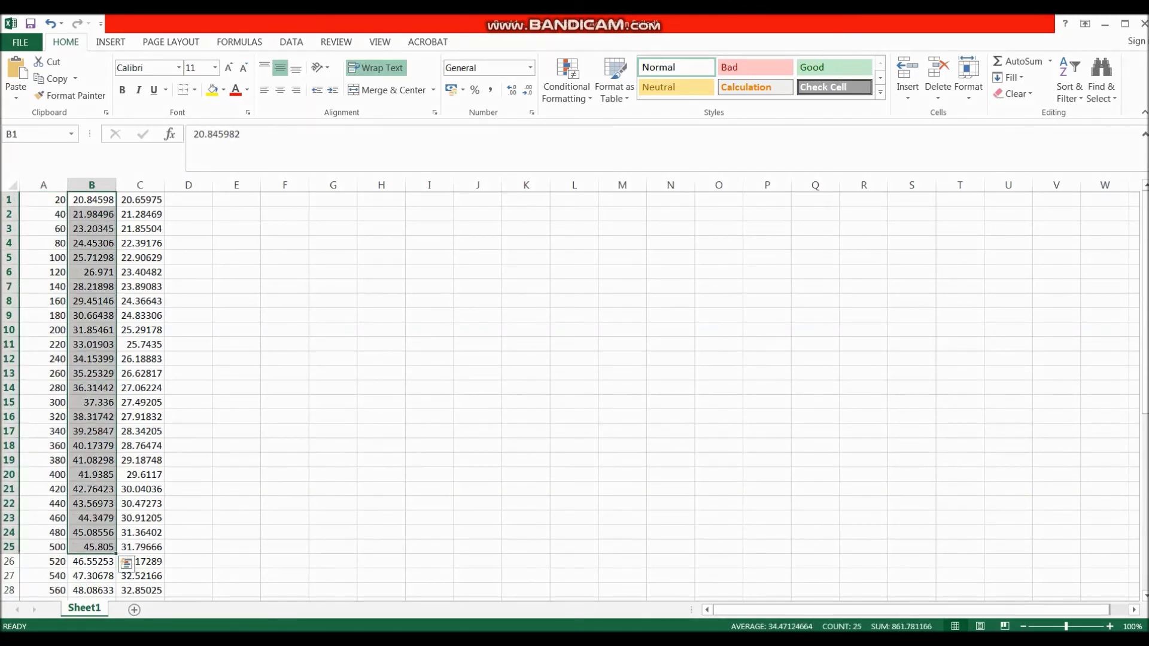
scroll(93, 547, down, 16)
scroll(93, 547, up, 8)
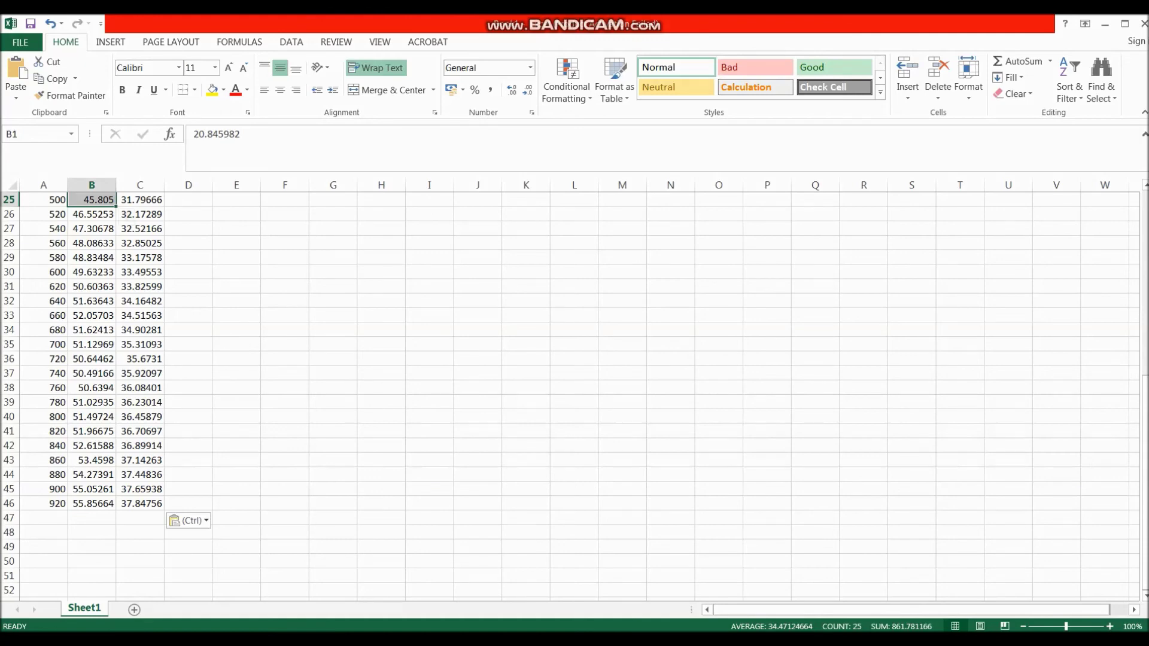
scroll(127, 218, up, 8)
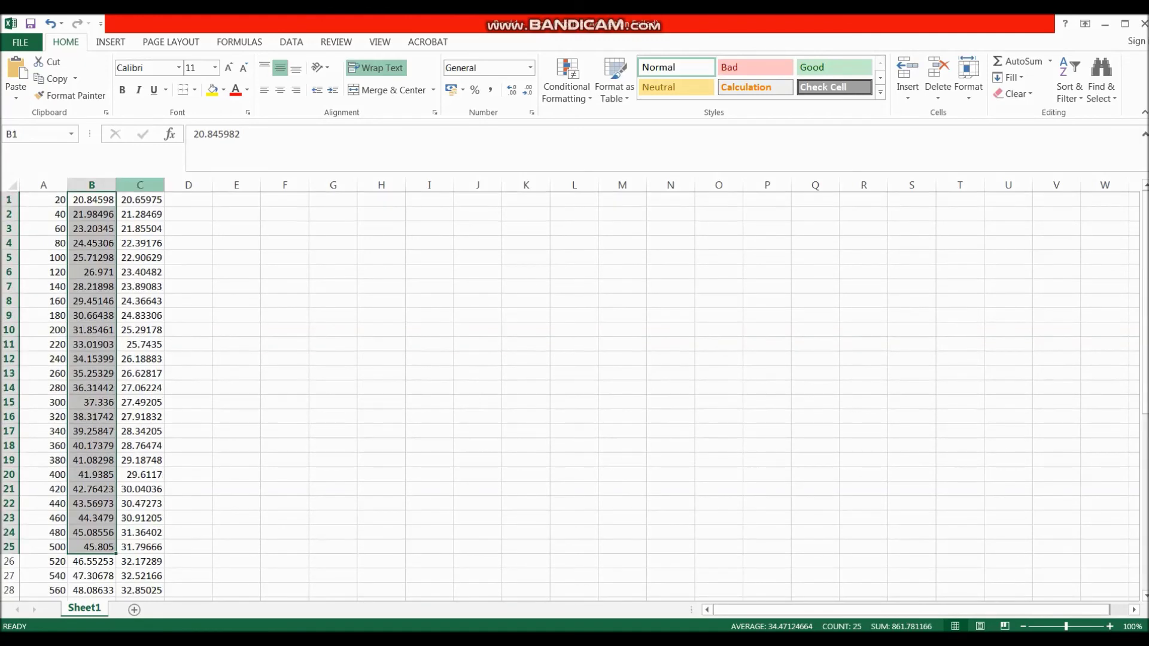
drag(140, 199, 140, 446)
scroll(162, 287, down, 11)
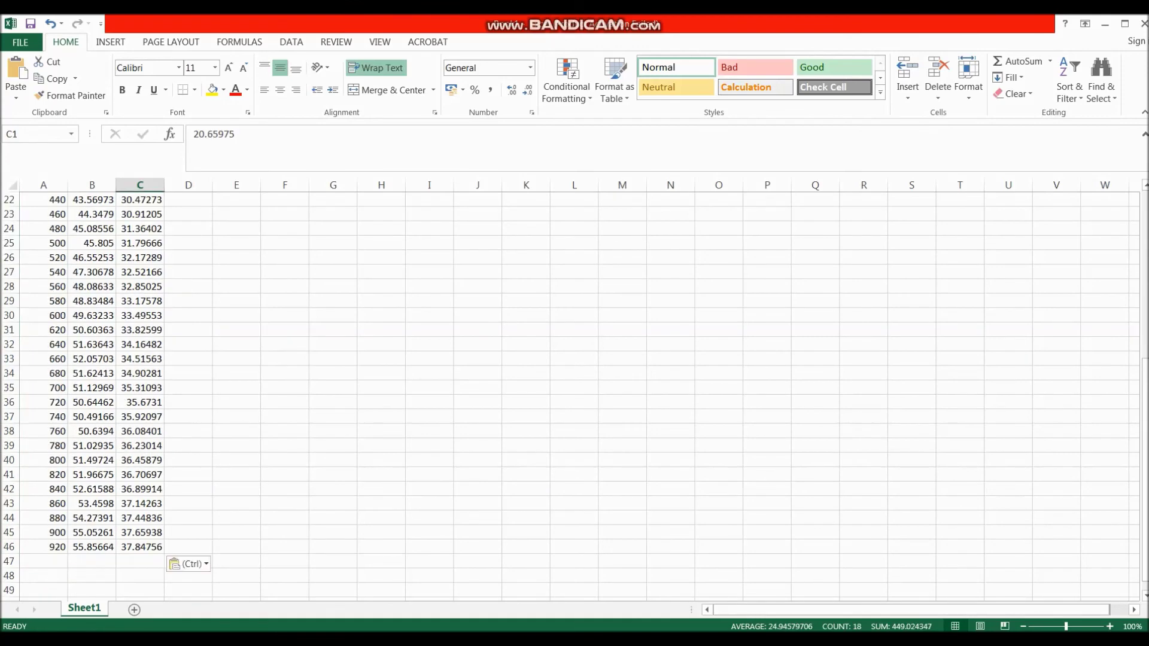
scroll(93, 395, up, 11)
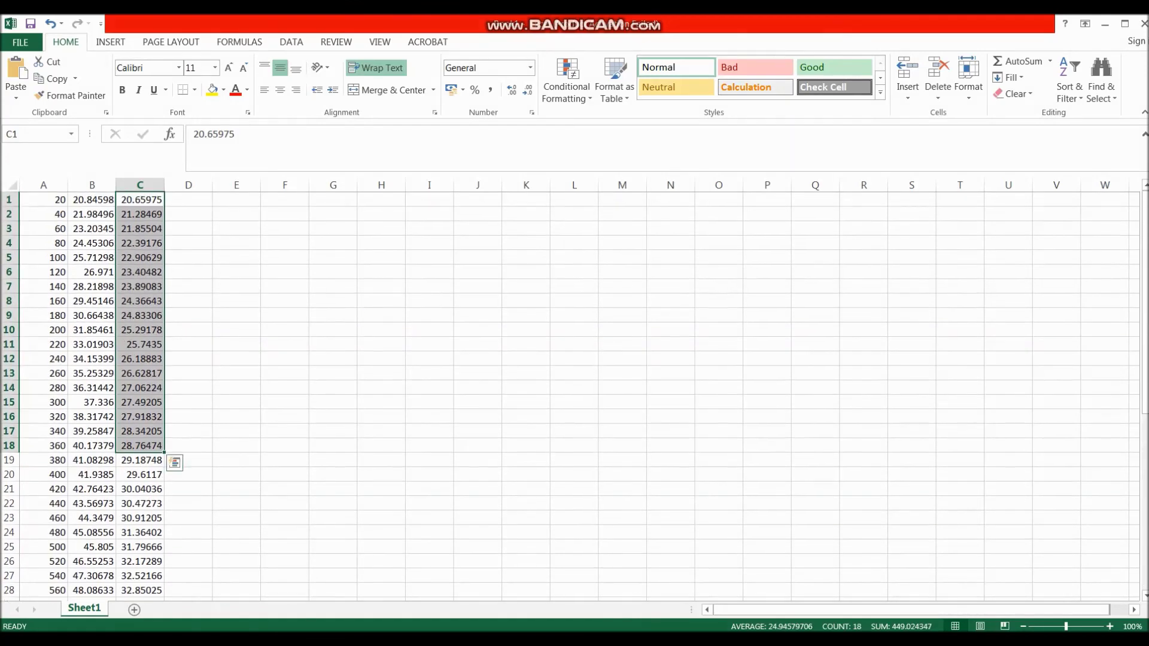
scroll(93, 395, down, 8)
scroll(92, 395, up, 8)
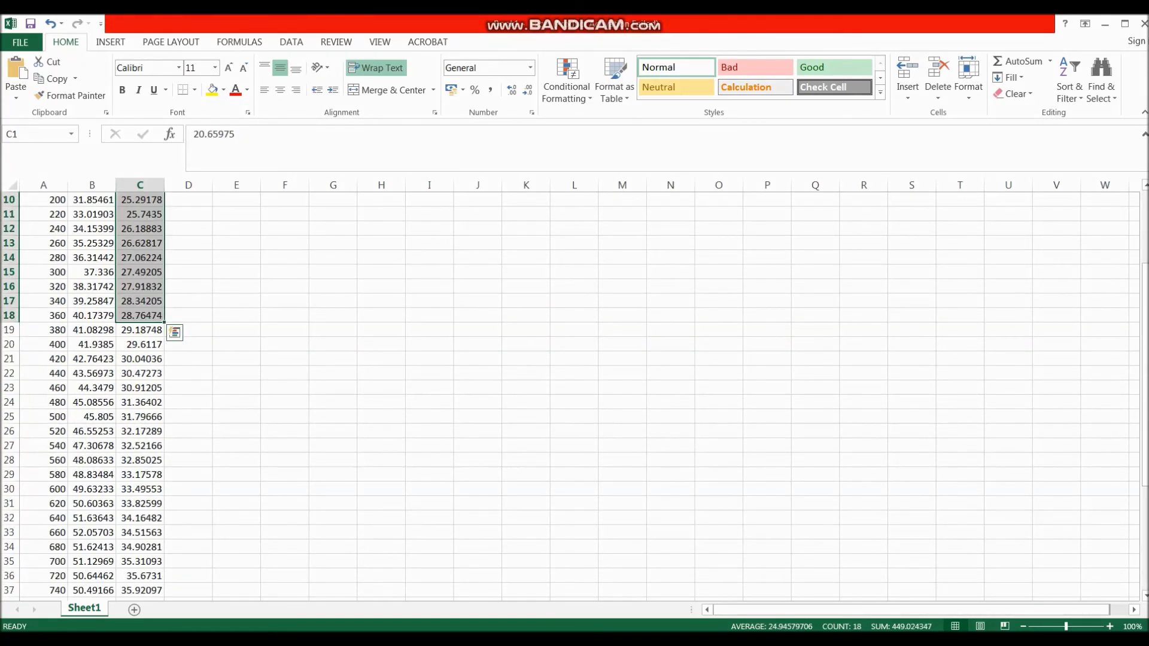
scroll(93, 395, up, 1)
drag(44, 199, 155, 578)
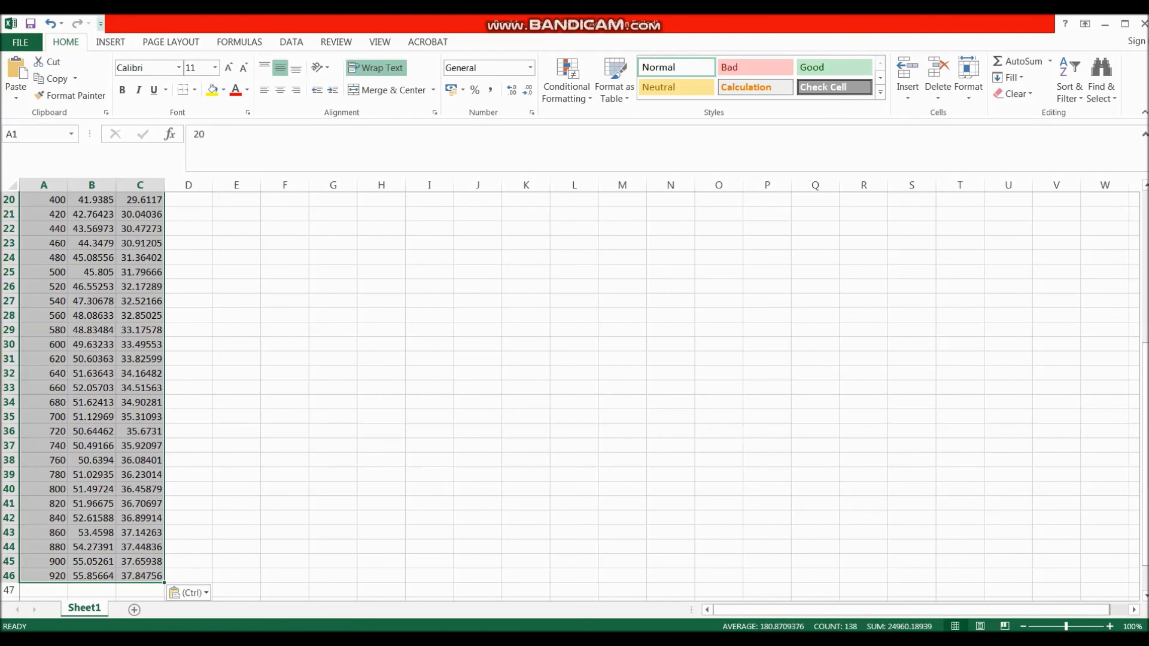
- Insert a Scatter with Smooth Lines and Markers chart from the selected A1:C46 data
click(110, 42)
click(562, 93)
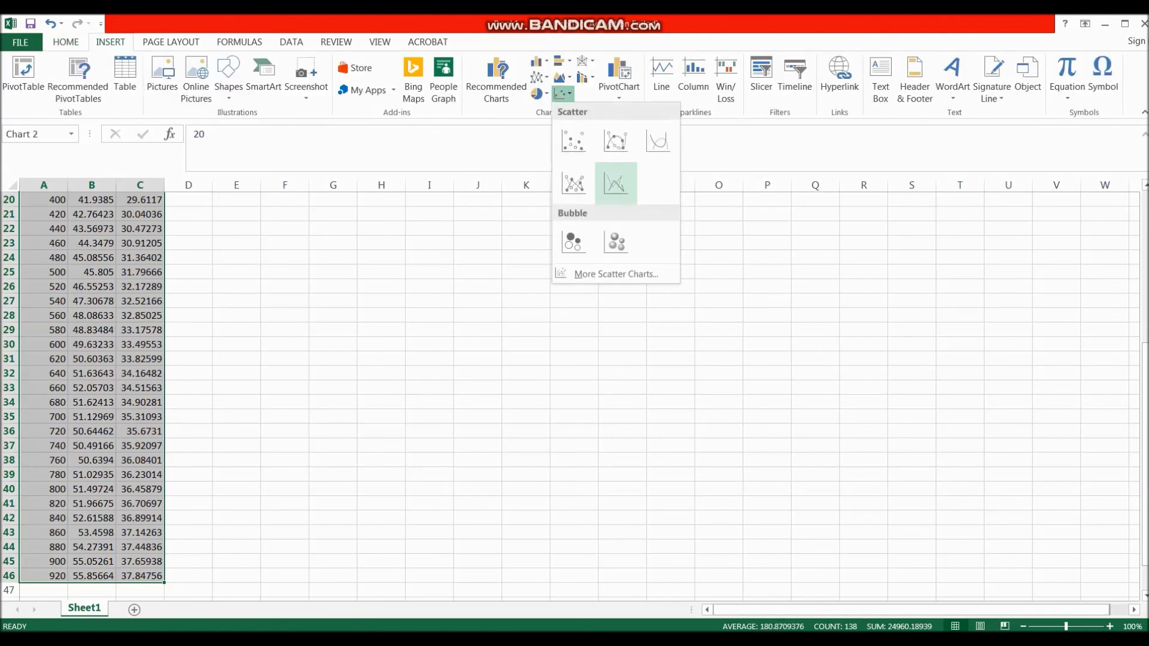
click(616, 141)
- Resize the scatter chart and position it beside the temperature data
drag(658, 313, 477, 276)
drag(591, 476, 749, 574)
scroll(749, 574, down, 2)
scroll(575, 359, up, 2)
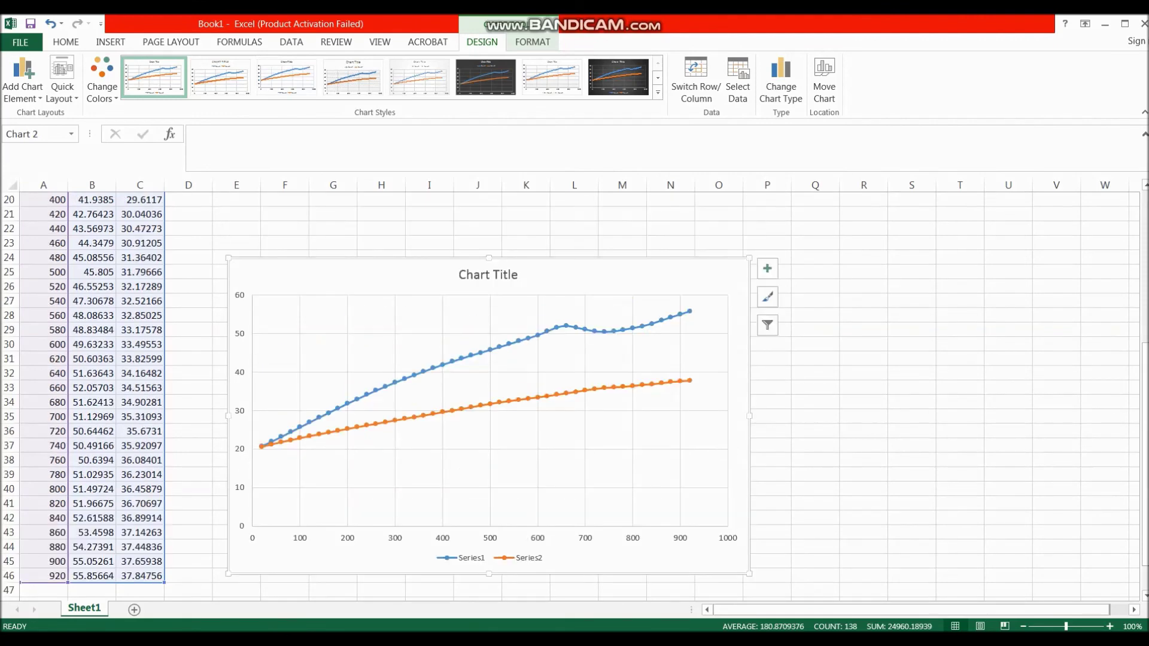
drag(659, 278, 870, 262)
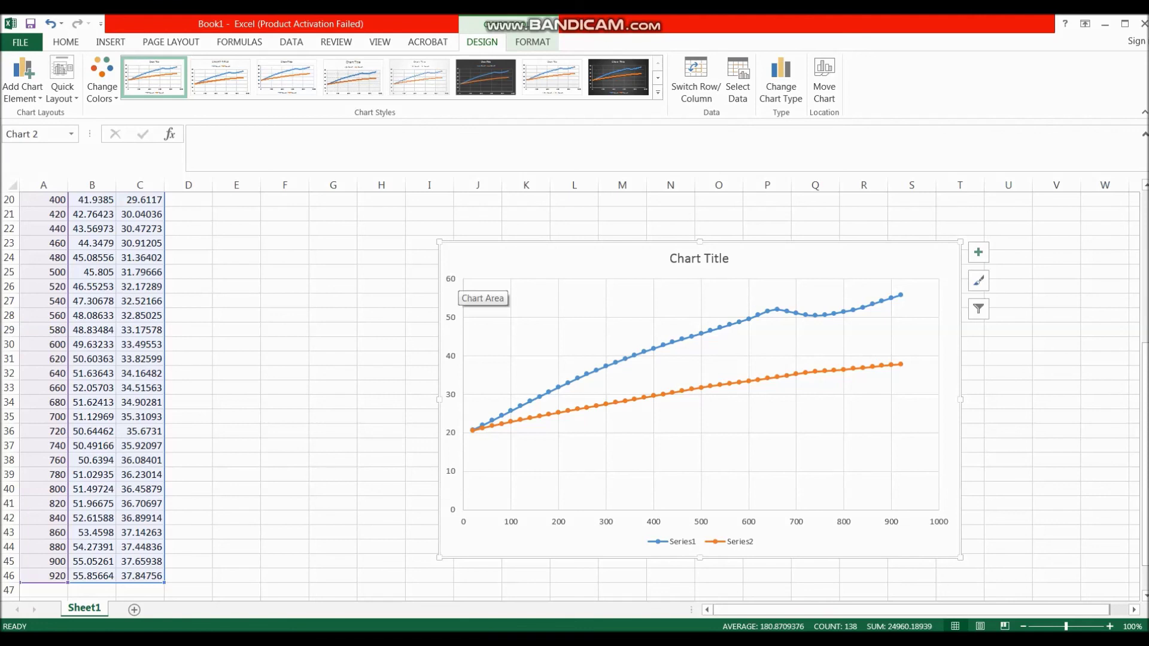
drag(460, 320, 290, 326)
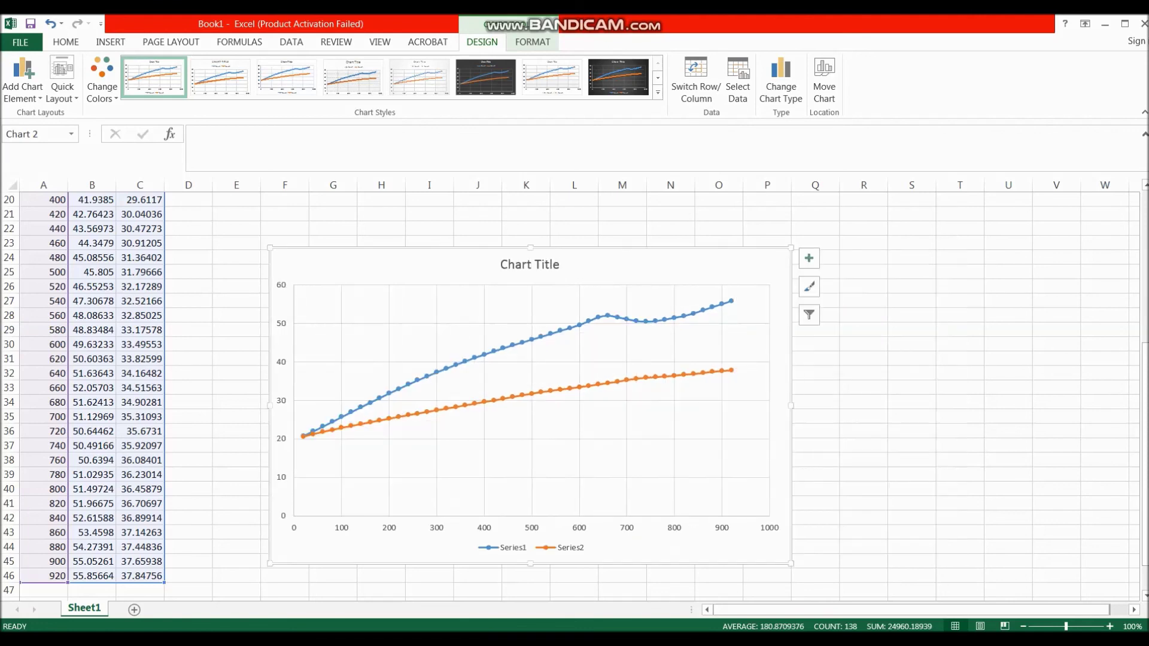